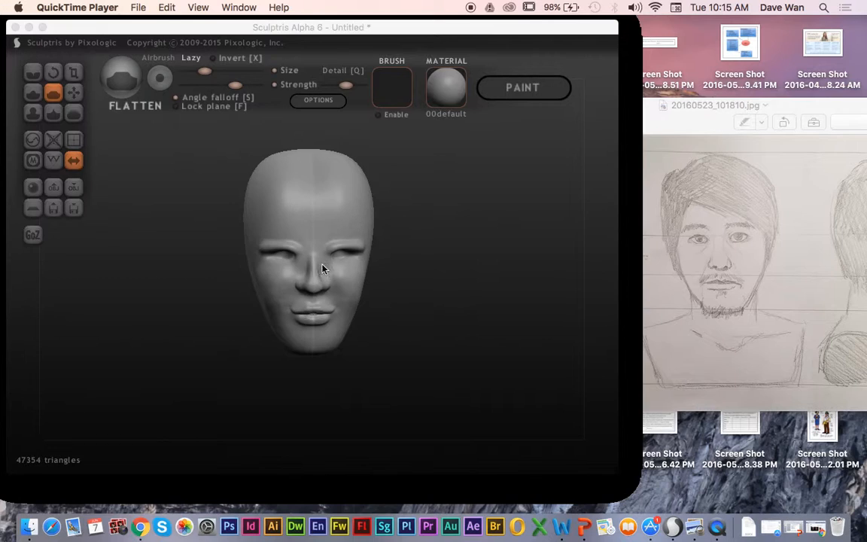
Pull a neck downward from the underside of the head using an enlarged Grab brush.
left_click(422, 252)
mouse_move(422, 251)
left_mouse_down()
mouse_move(403, 245)
mouse_move(420, 254)
left_mouse_up()
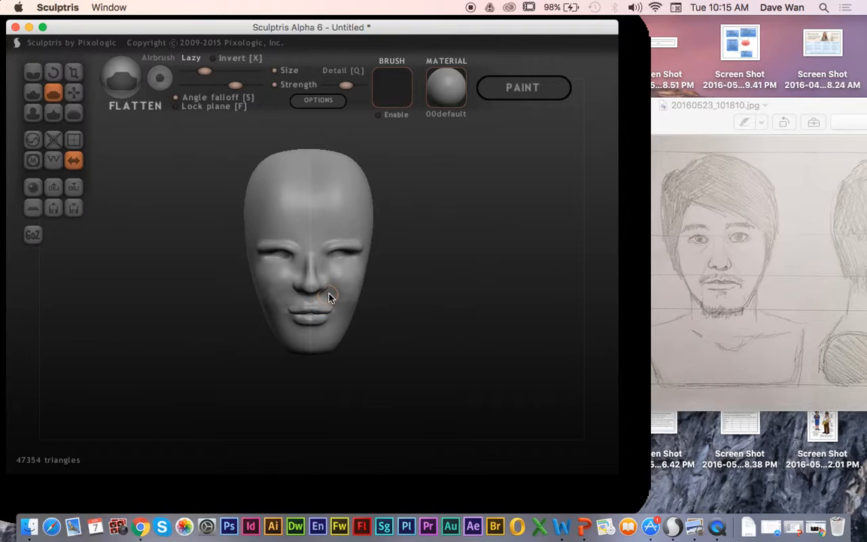
mouse_move(427, 355)
left_mouse_down()
mouse_move(521, 349)
mouse_move(415, 349)
mouse_move(430, 350)
left_mouse_up()
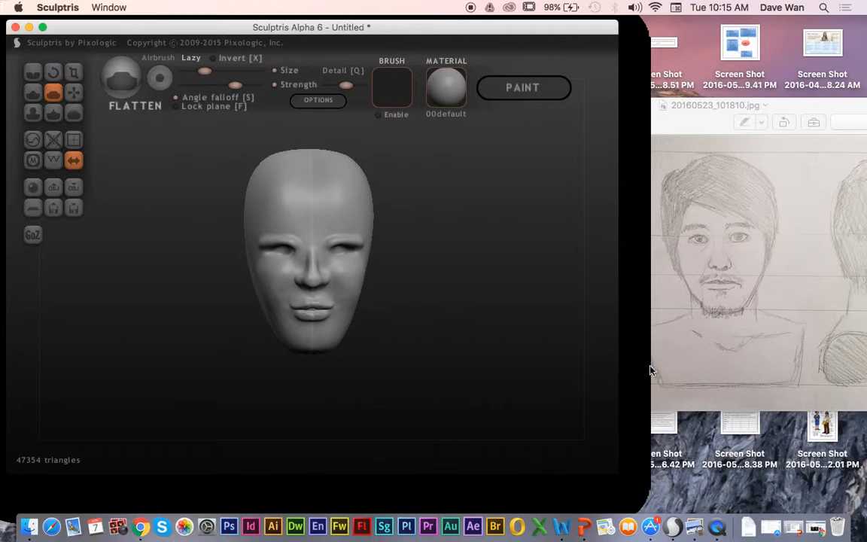
left_click_drag(245, 279, 304, 282)
left_click(73, 92)
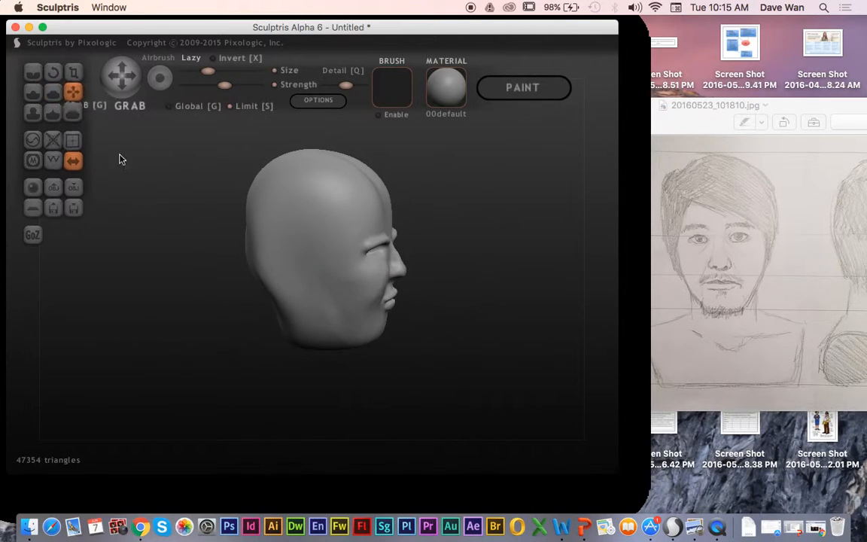
left_click_drag(311, 344, 313, 346)
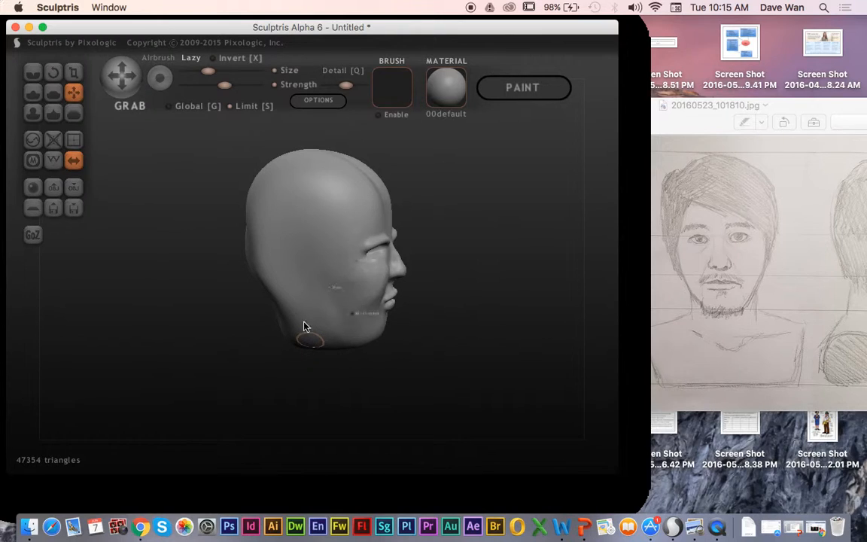
key("space")
left_click_drag(324, 292, 324, 268)
mouse_move(296, 344)
left_mouse_down()
mouse_move(292, 458)
mouse_move(271, 387)
left_mouse_up()
mouse_move(281, 350)
left_mouse_down()
mouse_move(252, 399)
mouse_move(267, 423)
mouse_move(297, 426)
mouse_move(295, 412)
mouse_move(283, 412)
left_mouse_up()
mouse_move(249, 337)
left_mouse_down()
mouse_move(249, 328)
mouse_move(280, 331)
left_mouse_up()
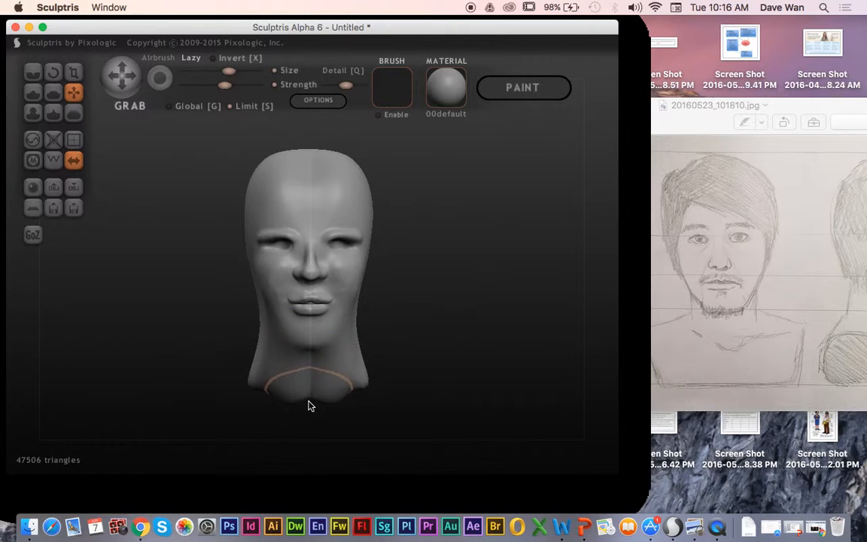
Swell both sides of the neck's base into rounded shoulder masses with a larger Inflate brush.
left_click(33, 111)
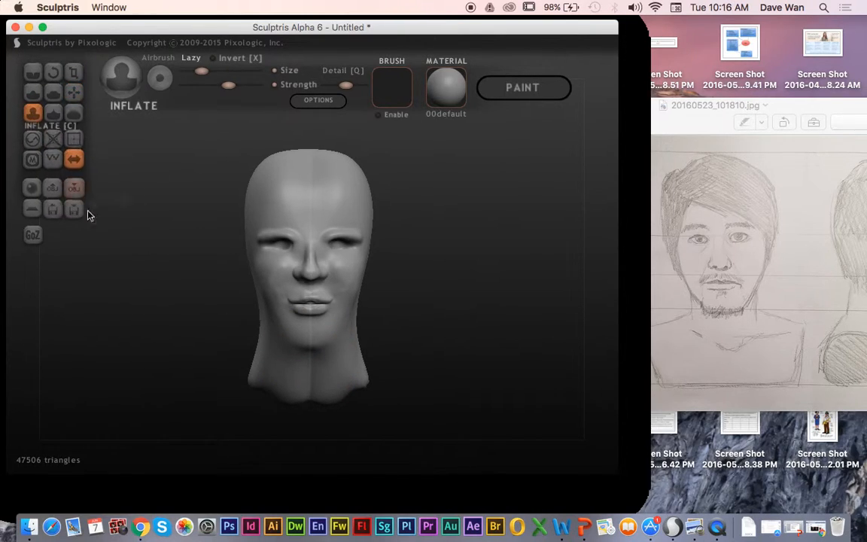
key("space")
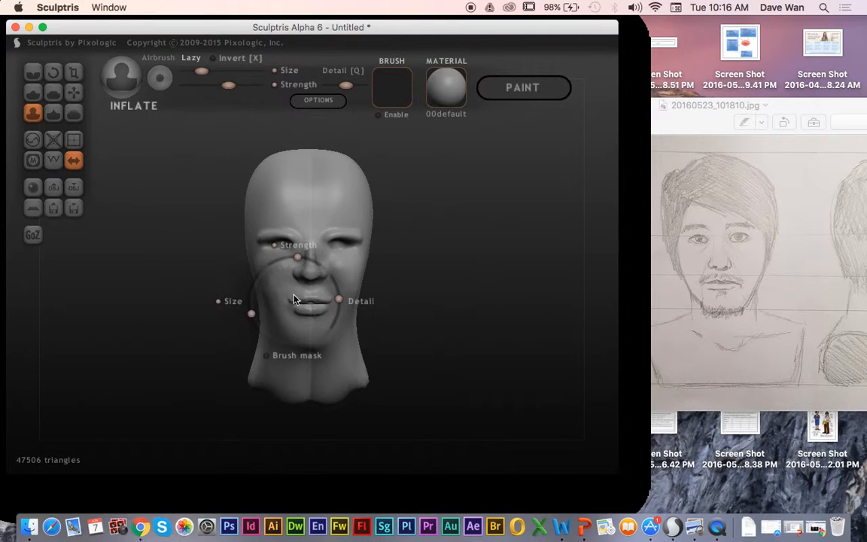
left_click_drag(250, 313, 251, 297)
mouse_move(263, 360)
left_mouse_down()
mouse_move(246, 362)
mouse_move(253, 355)
mouse_move(244, 364)
mouse_move(241, 350)
mouse_move(250, 354)
mouse_move(241, 364)
mouse_move(296, 383)
mouse_move(313, 377)
mouse_move(313, 397)
mouse_move(379, 373)
mouse_move(356, 366)
mouse_move(364, 354)
mouse_move(390, 370)
mouse_move(350, 395)
left_mouse_up()
Grab the shoulder masses outward to widen them and pull the upper back rearward.
left_click(74, 92)
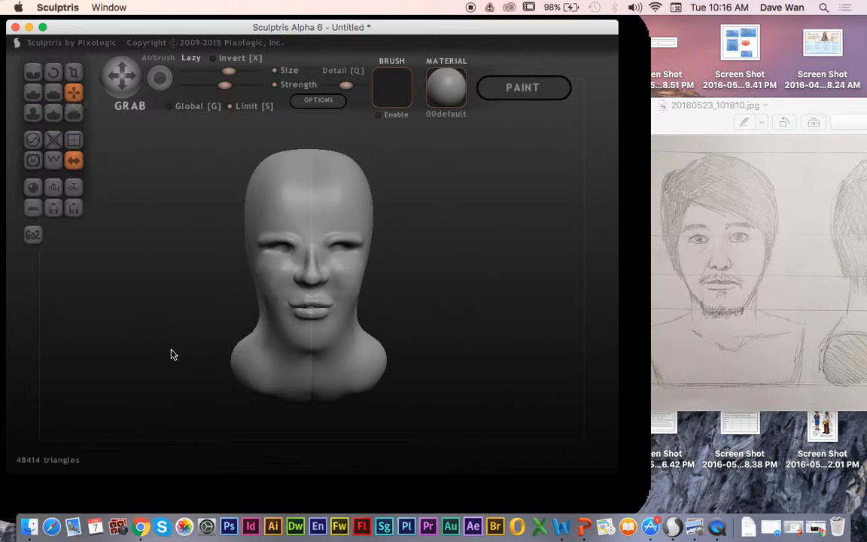
mouse_move(233, 364)
left_mouse_down()
mouse_move(180, 369)
mouse_move(176, 385)
left_mouse_up()
left_click_drag(224, 362, 170, 368)
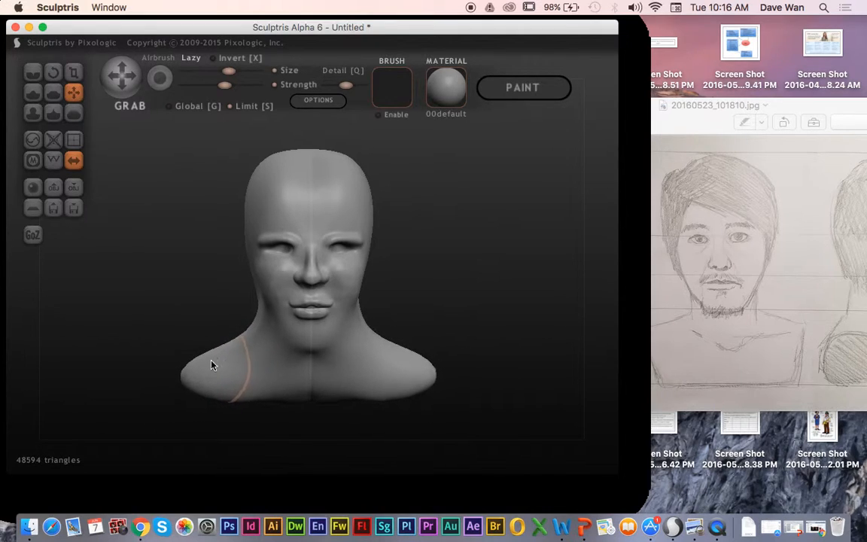
left_click_drag(368, 397, 551, 383)
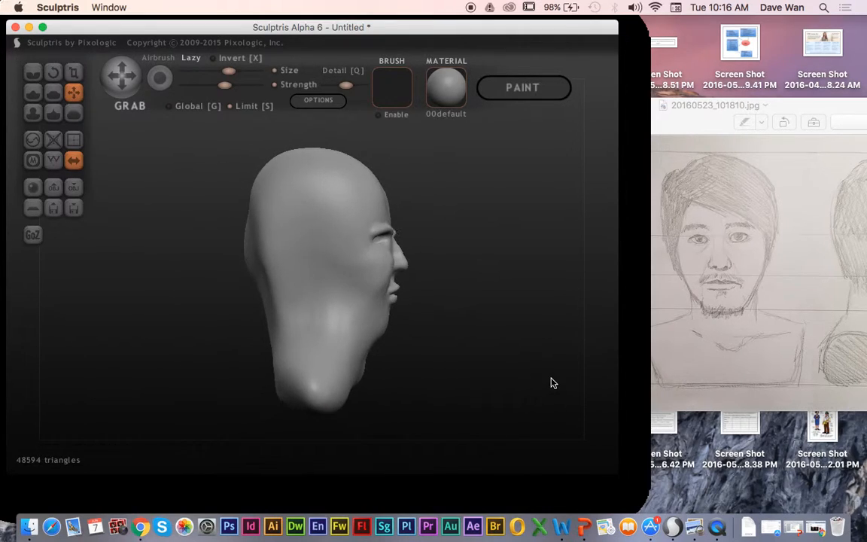
mouse_move(275, 364)
left_mouse_down()
mouse_move(248, 366)
mouse_move(245, 388)
left_mouse_up()
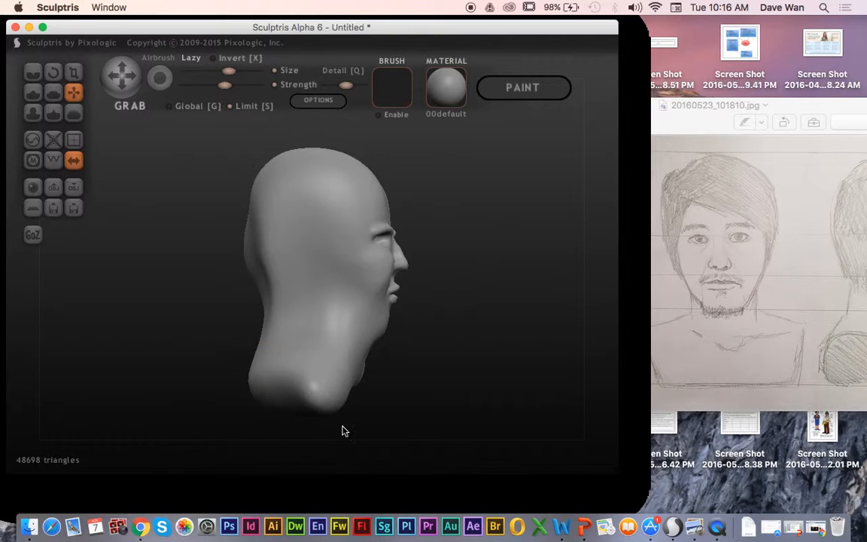
Pull the lower edge of the chest downward with Grab to fill out the base of the bust.
mouse_move(288, 420)
left_mouse_down()
mouse_move(365, 403)
mouse_move(353, 383)
mouse_move(318, 375)
mouse_move(319, 393)
left_mouse_up()
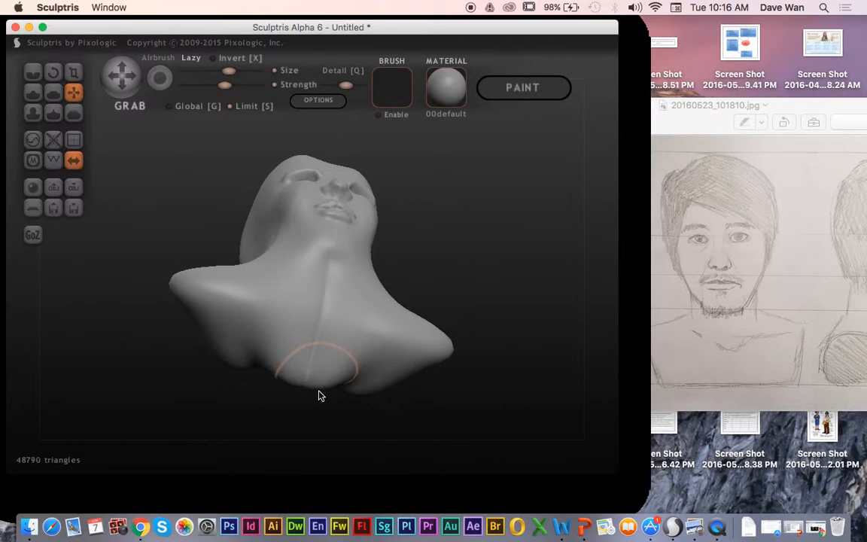
mouse_move(382, 385)
left_mouse_down()
mouse_move(393, 416)
mouse_move(395, 406)
left_mouse_up()
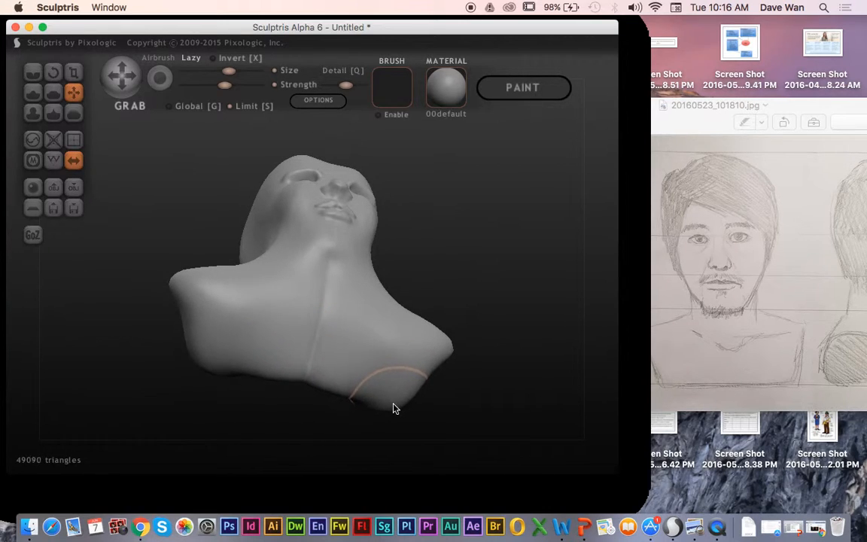
mouse_move(363, 365)
left_mouse_down()
mouse_move(406, 377)
mouse_move(380, 447)
mouse_move(373, 400)
left_mouse_up()
mouse_move(477, 399)
left_mouse_down()
mouse_move(465, 439)
mouse_move(451, 453)
mouse_move(435, 450)
left_mouse_up()
mouse_move(298, 412)
left_mouse_down()
mouse_move(293, 429)
mouse_move(296, 420)
left_mouse_up()
mouse_move(363, 404)
left_mouse_down()
mouse_move(347, 399)
mouse_move(359, 342)
mouse_move(355, 431)
left_mouse_up()
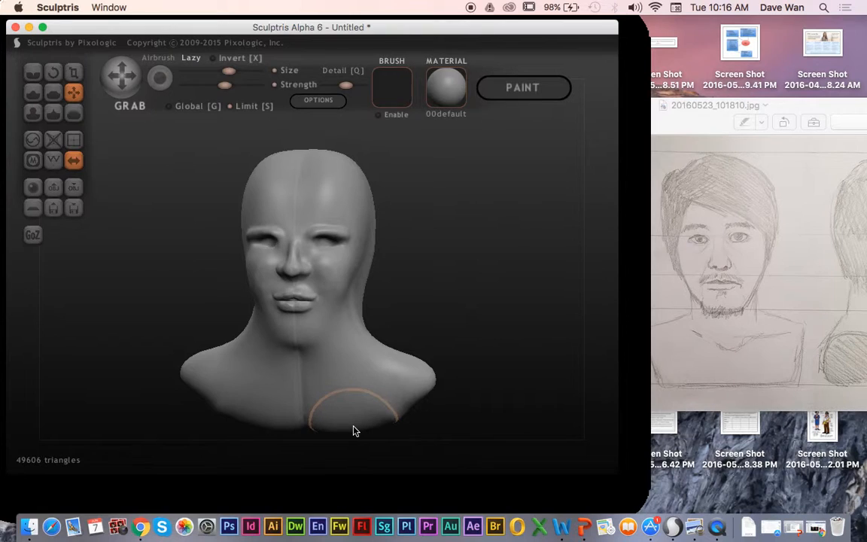
Pull the chest forward and down in profile with Grab to straighten the front of the bust.
left_click_drag(491, 416, 510, 414)
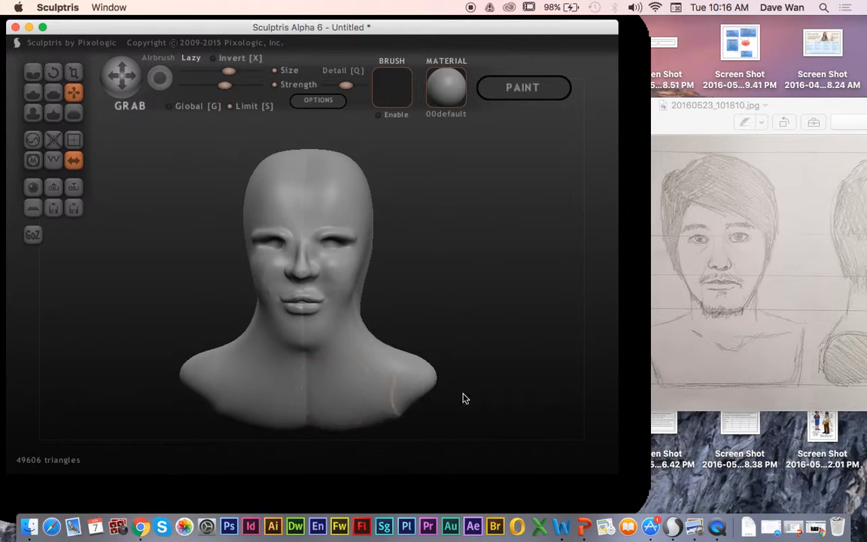
left_click_drag(437, 397, 575, 402)
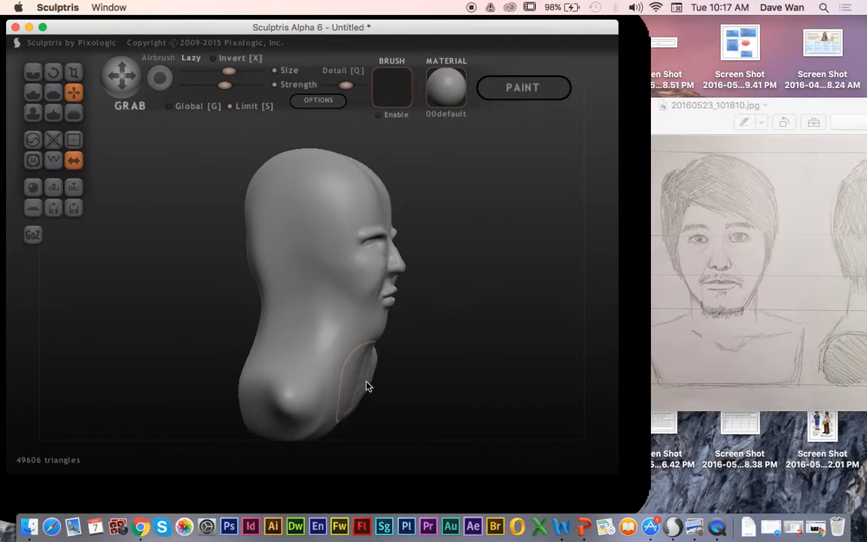
mouse_move(379, 407)
left_mouse_down()
mouse_move(369, 418)
mouse_move(363, 413)
mouse_move(368, 432)
left_mouse_up()
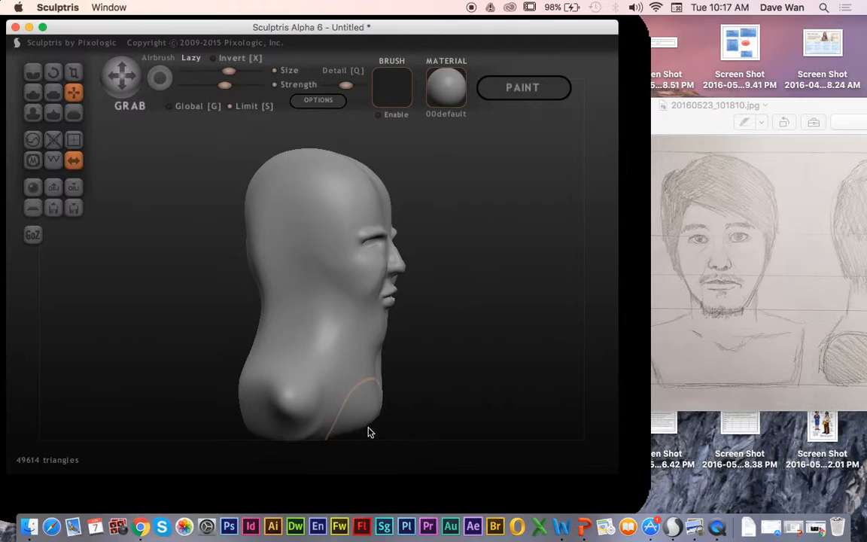
Carve a recess between the chin and chest with the Inflate brush inverted.
left_click_drag(445, 420, 364, 422)
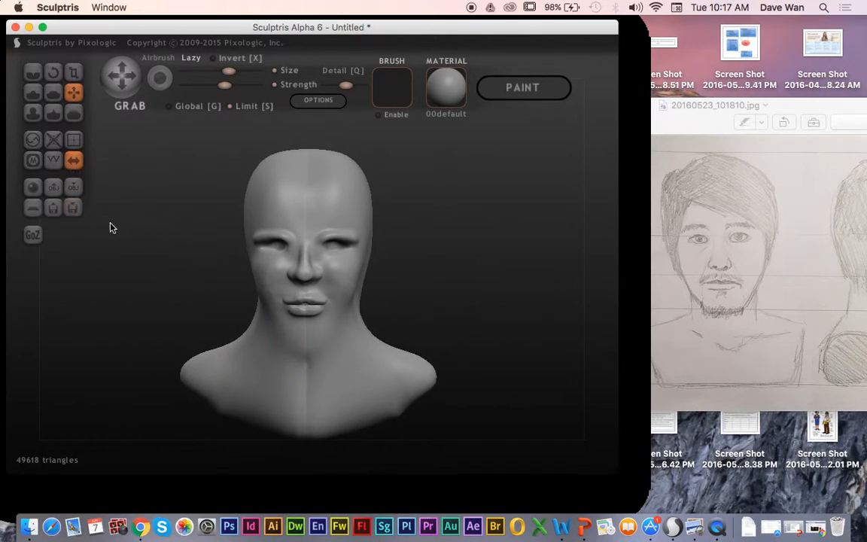
left_click(32, 92)
left_click(34, 116)
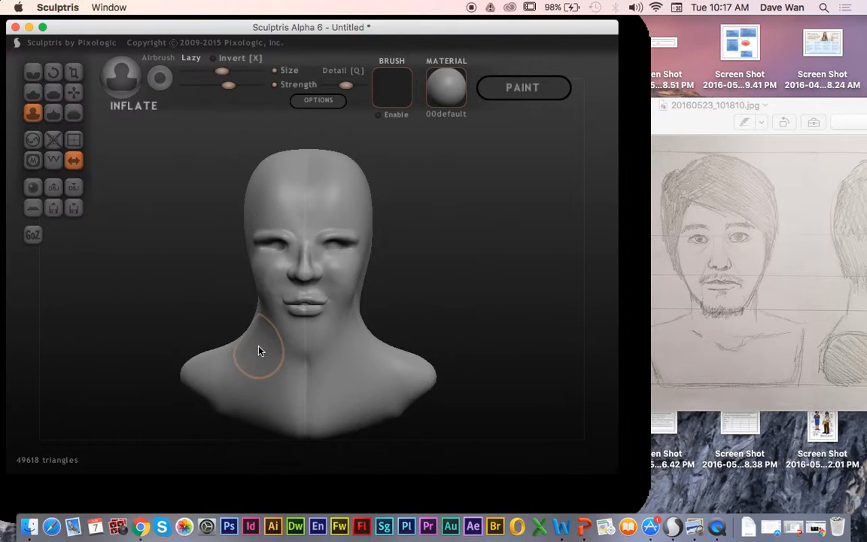
mouse_move(258, 350)
left_mouse_down()
mouse_move(294, 380)
mouse_move(314, 381)
mouse_move(362, 360)
mouse_move(271, 377)
mouse_move(396, 379)
mouse_move(407, 401)
mouse_move(572, 416)
left_mouse_up()
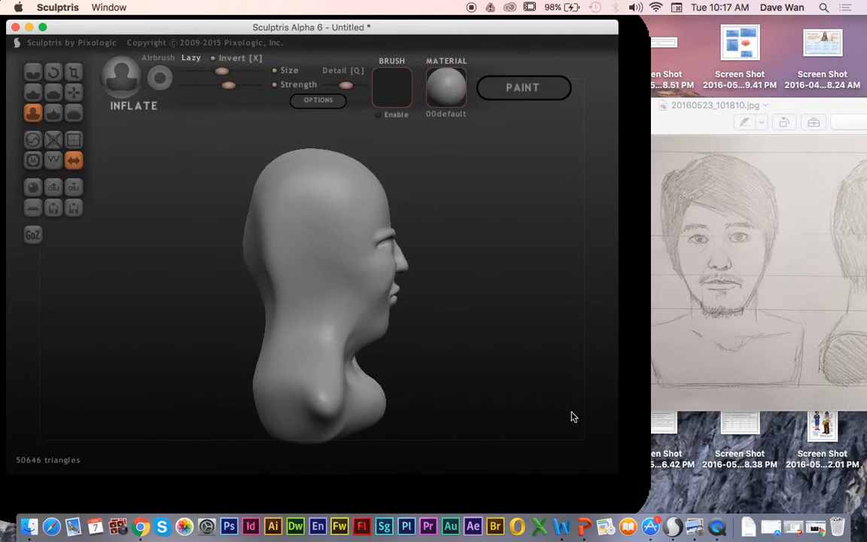
Shift the reference image window so the side-profile sketch sits beside the sculpt, and return to the model.
left_click(745, 303)
left_click_drag(637, 100, 524, 100)
left_click(486, 42)
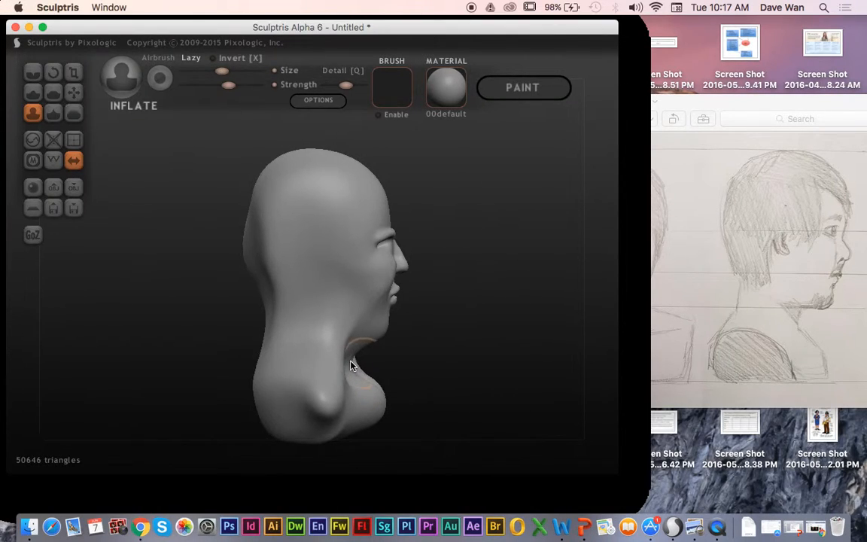
Carve the throat and sides of the neck inward with inverted Inflate to match the profile sketch, undoing unwanted strokes.
mouse_move(350, 367)
left_mouse_down()
mouse_move(340, 353)
mouse_move(307, 361)
left_mouse_up()
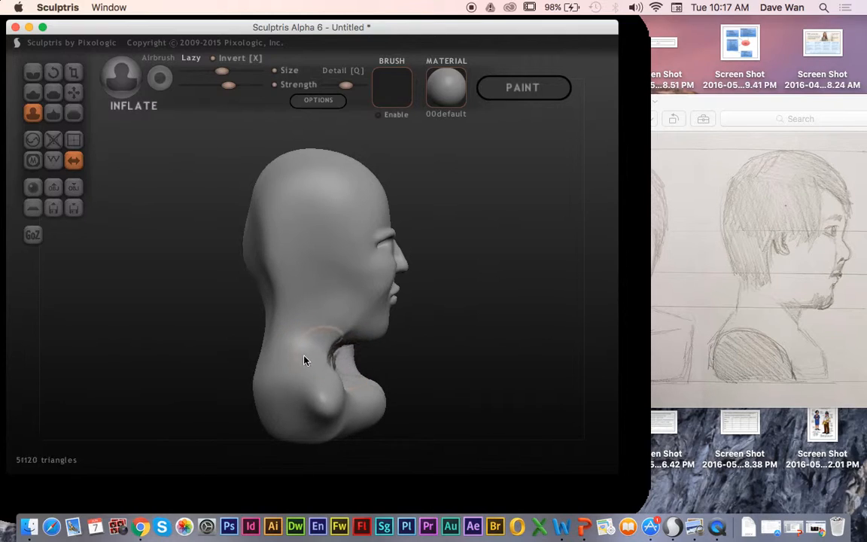
key("super+z")
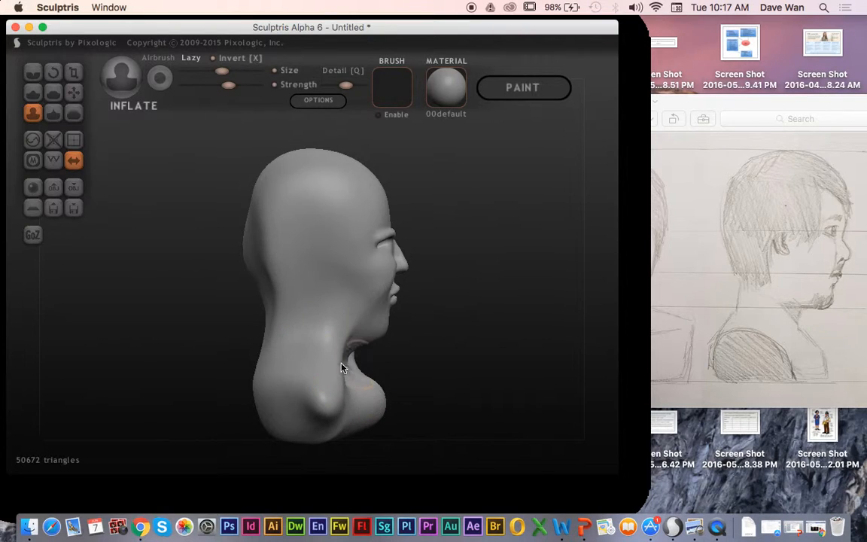
mouse_move(336, 359)
left_mouse_down()
mouse_move(288, 353)
mouse_move(357, 370)
mouse_move(296, 359)
mouse_move(331, 342)
left_mouse_up()
left_click_drag(466, 385, 379, 379)
key("super+z")
left_click_drag(431, 416, 545, 428)
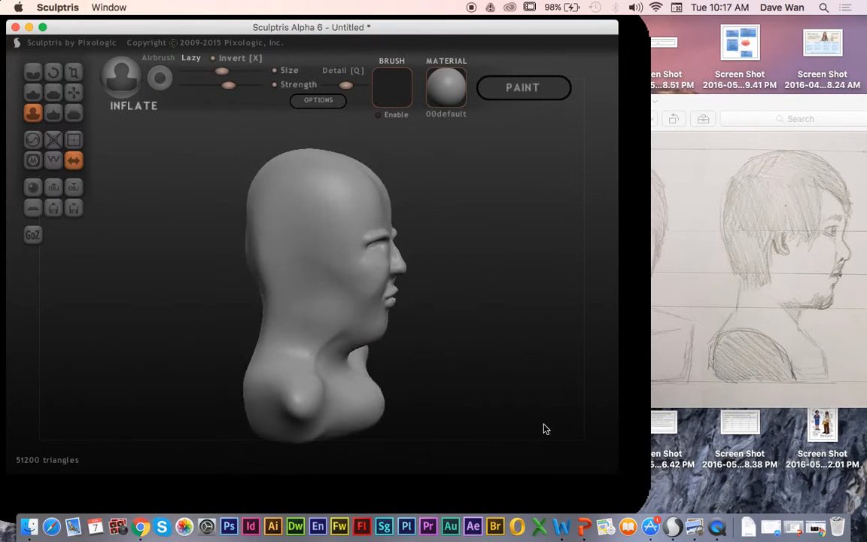
left_click(319, 348)
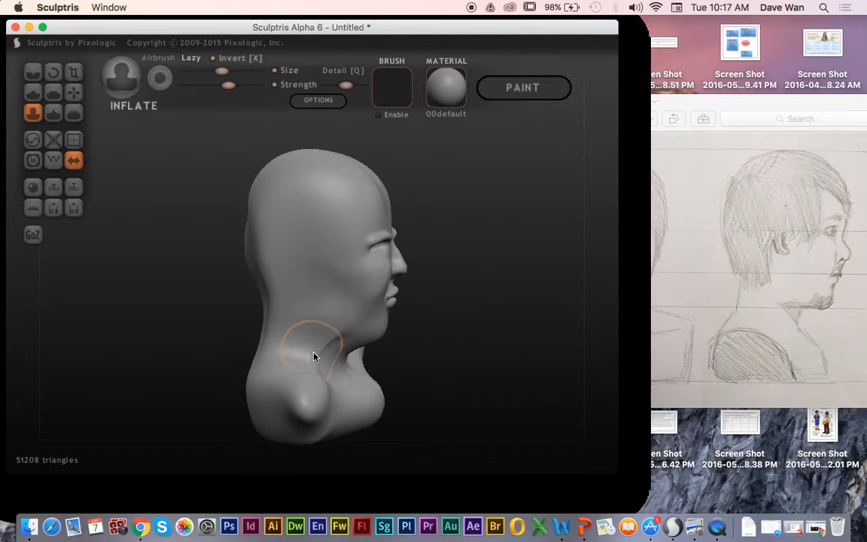
left_click_drag(314, 351, 306, 346)
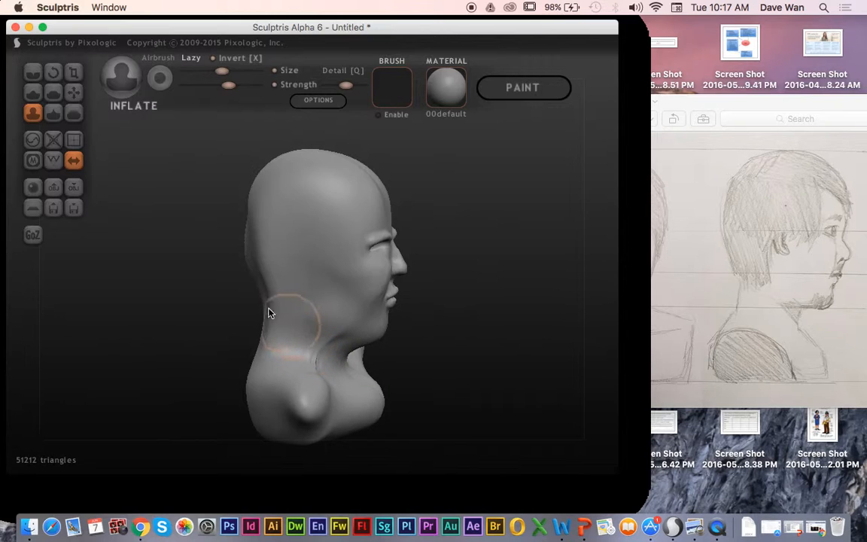
Try to smooth the crease on the side of the neck.
left_click(73, 112)
mouse_move(314, 357)
left_mouse_down()
mouse_move(341, 366)
mouse_move(328, 352)
left_mouse_up()
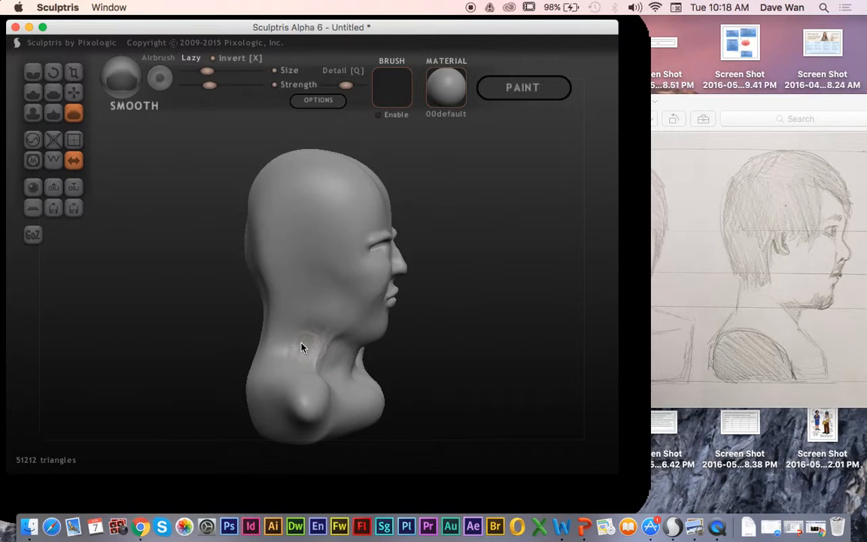
key("super+z")
key("super+z")
Try to flatten the crease between the neck and throat.
left_click_drag(377, 386, 416, 380)
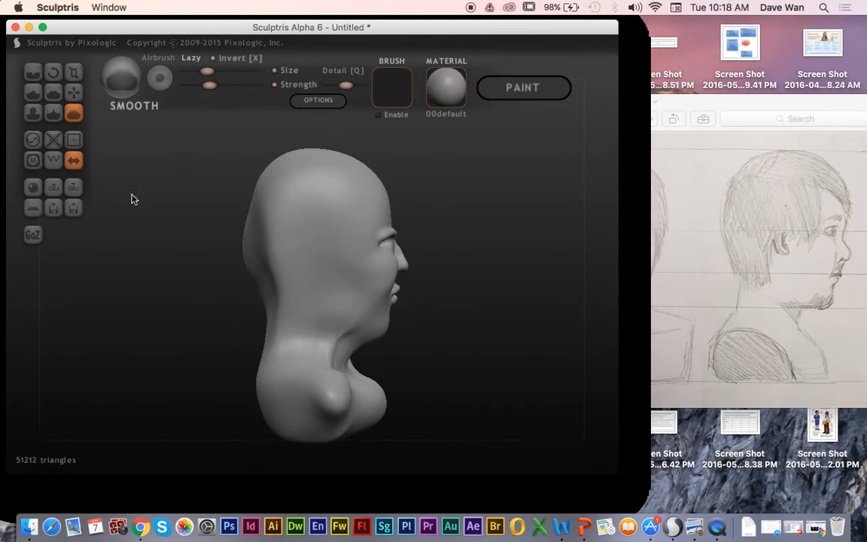
left_click(52, 92)
mouse_move(325, 353)
left_mouse_down()
mouse_move(342, 357)
mouse_move(312, 365)
left_mouse_up()
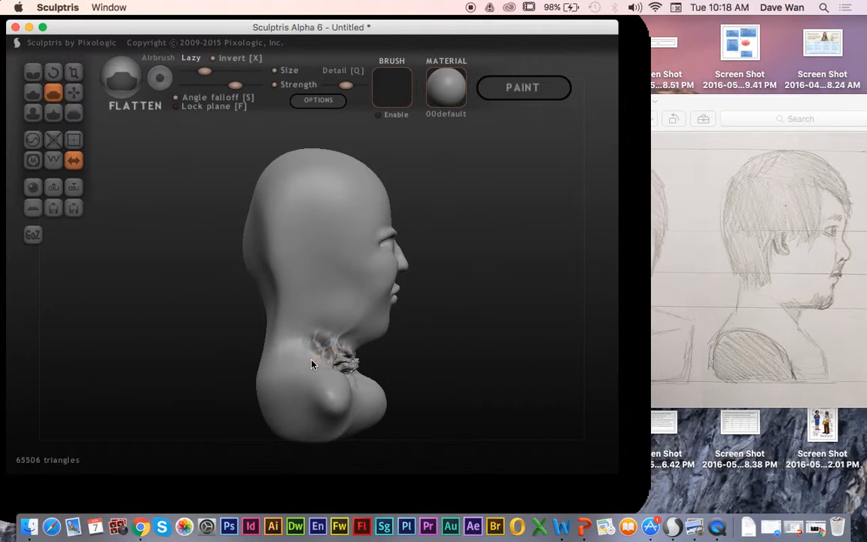
key("super+z")
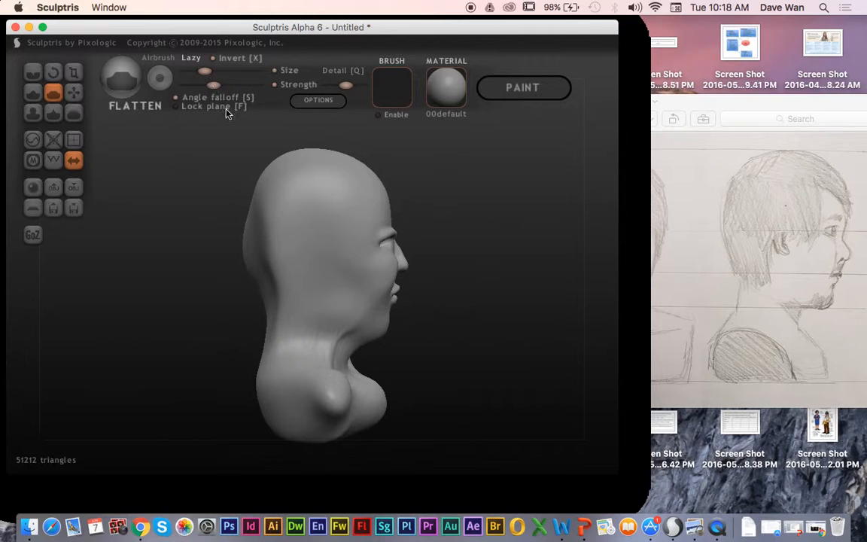
Enlarge the Flatten brush and flatten the throat and sides of the neck from several angles.
key("space")
left_click_drag(377, 316, 374, 304)
mouse_move(332, 354)
left_mouse_down()
mouse_move(326, 354)
mouse_move(344, 361)
mouse_move(331, 363)
left_mouse_up()
mouse_move(443, 368)
left_mouse_down()
mouse_move(292, 374)
mouse_move(295, 363)
left_mouse_up()
left_click_drag(526, 360, 444, 356)
left_click_drag(341, 350, 309, 344)
mouse_move(410, 346)
left_mouse_down()
mouse_move(553, 335)
mouse_move(540, 347)
left_mouse_up()
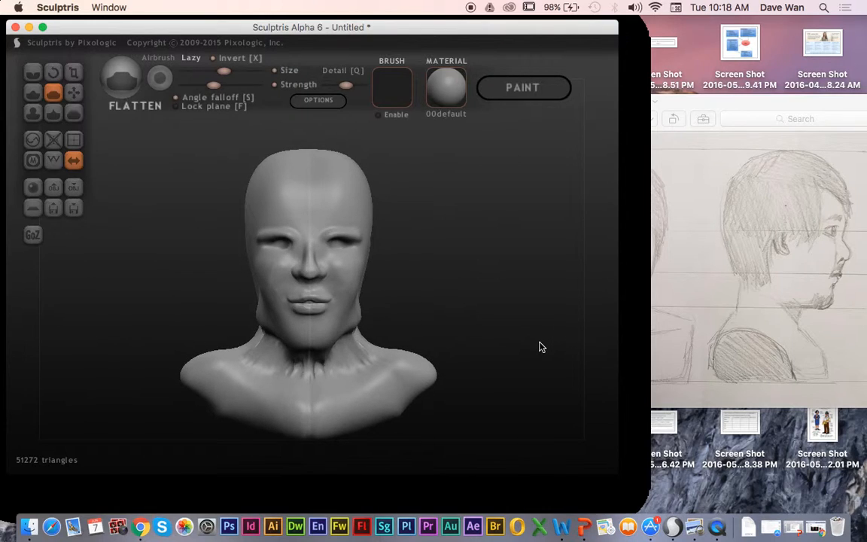
Undo the most recent flatten strokes on the neck.
key("super+z")
key("super+z")
key("super+z")
key("super+z")
key("super+z")
key("super+z")
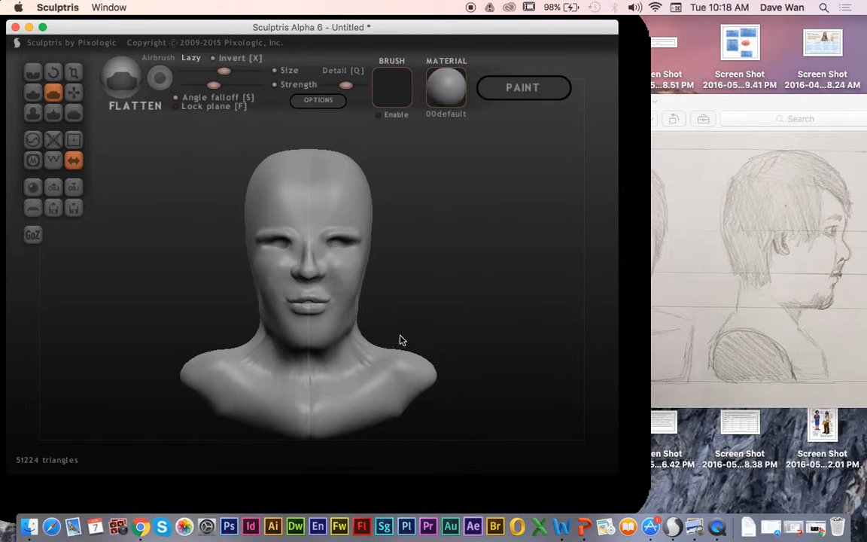
Thin the sides of the neck beneath the jaw with inverted Inflate strokes.
left_click_drag(453, 255, 591, 284)
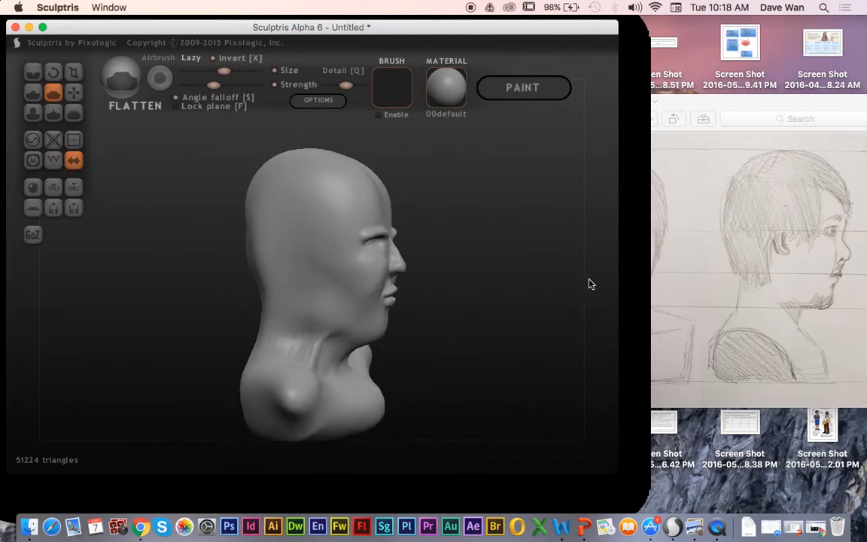
left_click(34, 112)
left_click(318, 352)
mouse_move(316, 353)
left_mouse_down()
mouse_move(281, 344)
mouse_move(357, 365)
left_mouse_up()
mouse_move(468, 372)
left_mouse_down()
mouse_move(383, 372)
mouse_move(351, 354)
left_mouse_up()
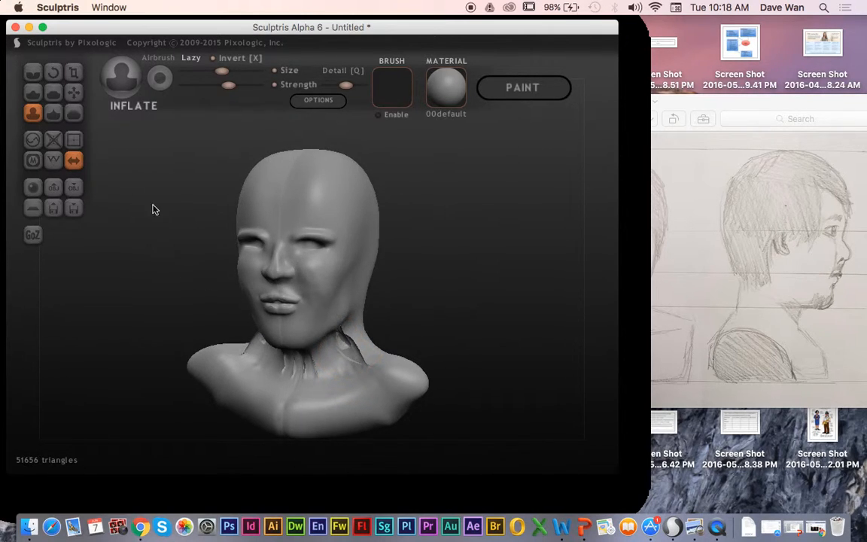
Smooth the ridges on the throat and flatten the deep crease on the side of the neck.
left_click(73, 112)
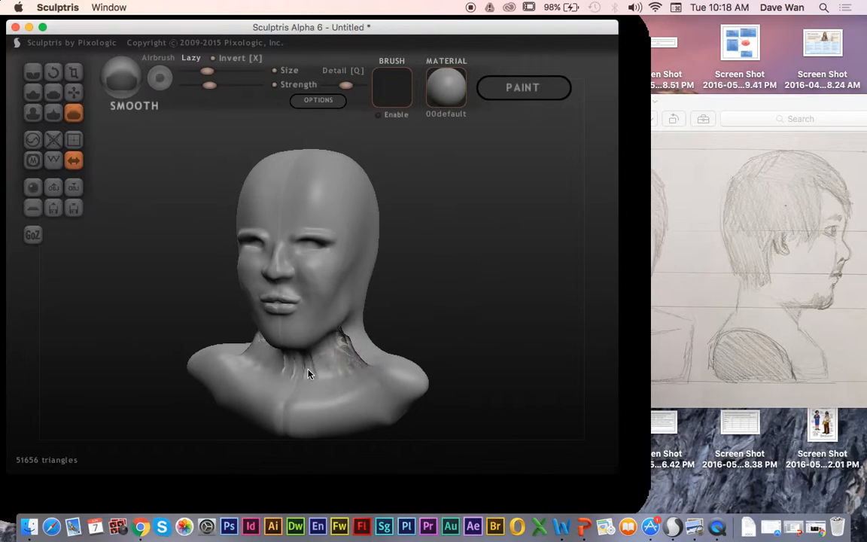
mouse_move(335, 369)
left_mouse_down()
mouse_move(273, 371)
mouse_move(349, 345)
left_mouse_up()
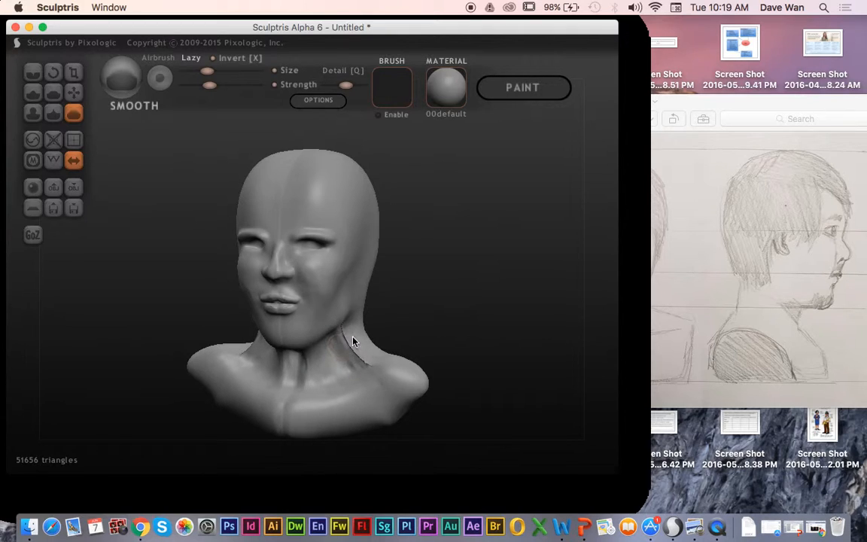
left_click_drag(503, 364, 367, 368)
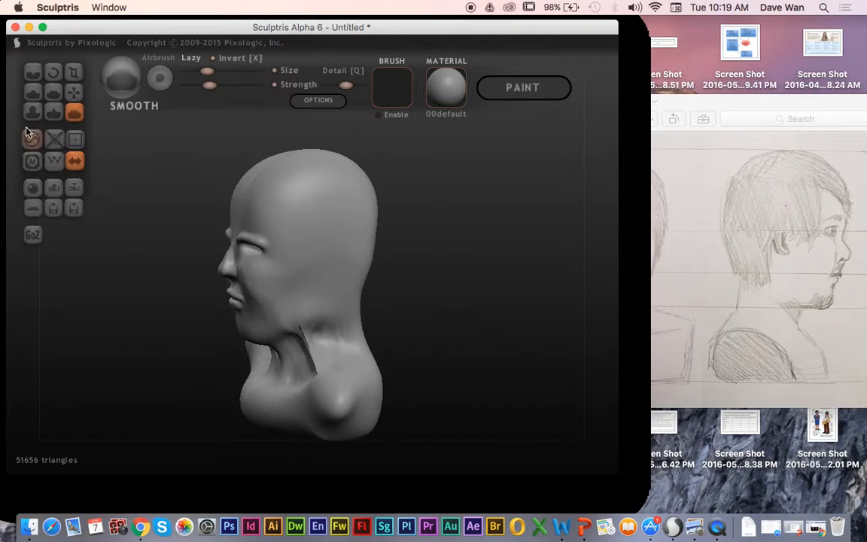
left_click(53, 91)
left_click_drag(299, 362, 325, 365)
left_click_drag(455, 348, 542, 343)
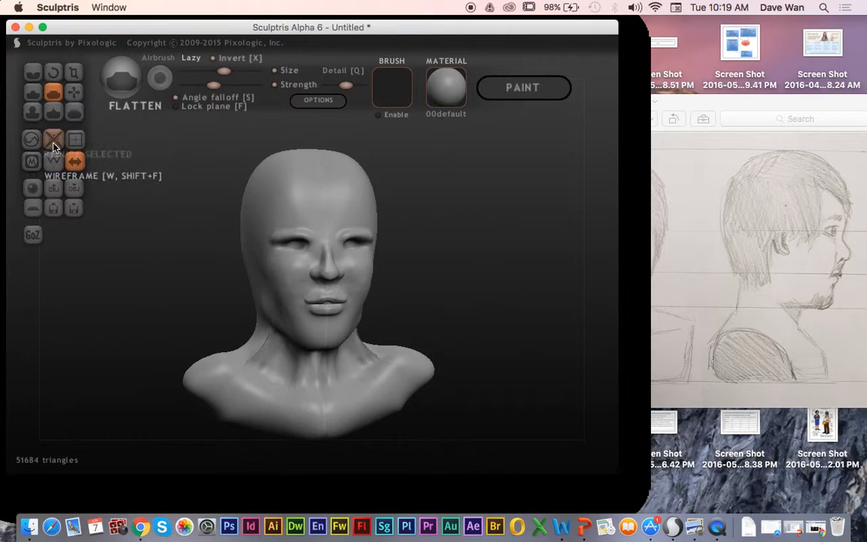
Show the wireframe and lower the mesh density of the neck, head and shoulders with the Reduce Brush from several angles.
left_click(32, 139)
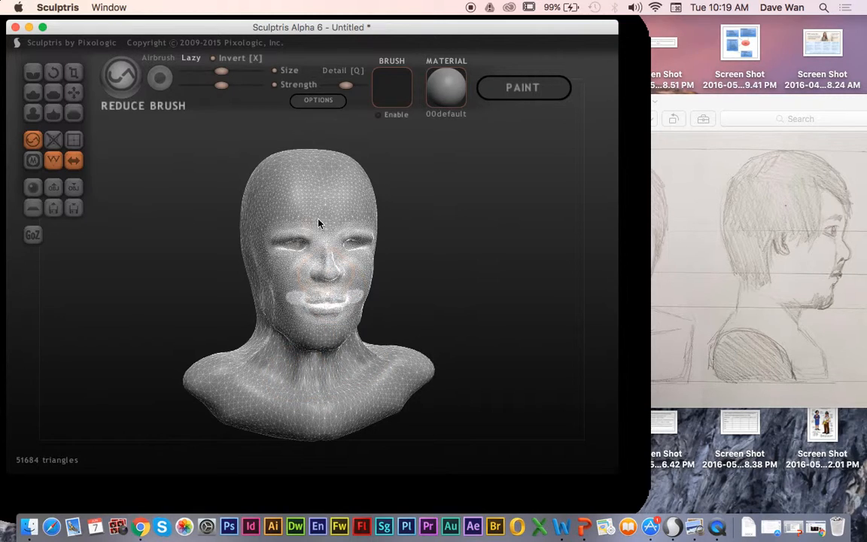
left_click_drag(478, 267, 439, 268)
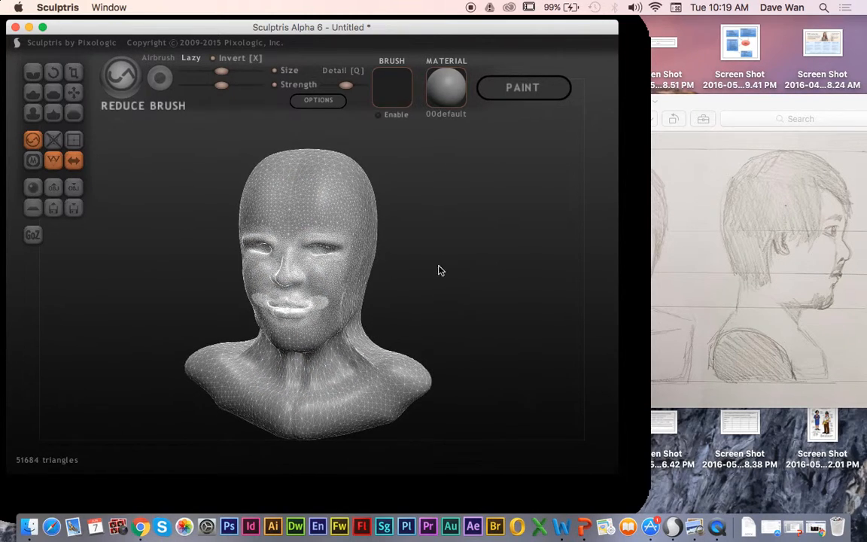
left_click(52, 140)
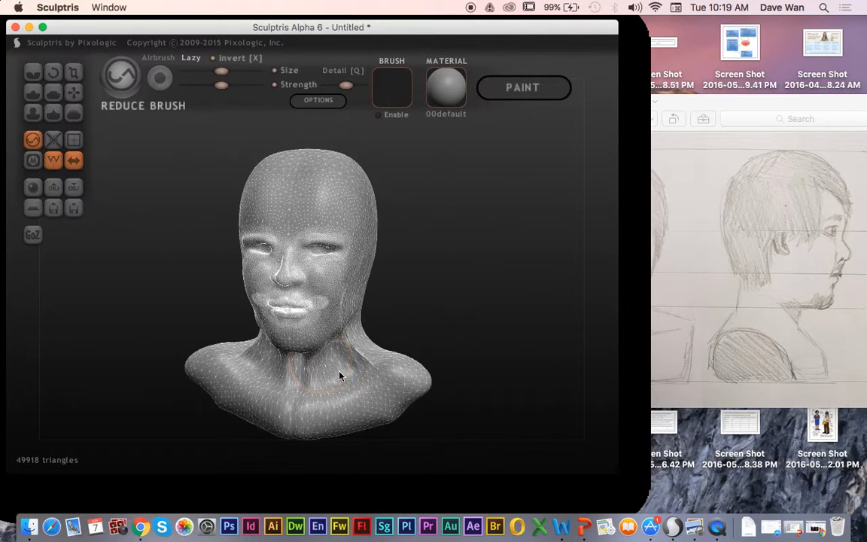
mouse_move(358, 355)
left_mouse_down()
mouse_move(333, 368)
mouse_move(288, 332)
left_mouse_up()
mouse_move(283, 195)
left_mouse_down()
mouse_move(305, 170)
mouse_move(315, 248)
mouse_move(297, 292)
mouse_move(262, 281)
mouse_move(333, 282)
mouse_move(267, 263)
mouse_move(253, 290)
mouse_move(258, 250)
mouse_move(335, 270)
mouse_move(313, 255)
mouse_move(324, 301)
mouse_move(315, 342)
mouse_move(384, 382)
mouse_move(375, 363)
mouse_move(335, 382)
mouse_move(377, 352)
mouse_move(361, 364)
mouse_move(367, 345)
mouse_move(307, 372)
mouse_move(251, 359)
mouse_move(238, 374)
mouse_move(245, 380)
left_mouse_up()
mouse_move(449, 381)
left_mouse_down()
mouse_move(369, 383)
mouse_move(368, 359)
mouse_move(358, 368)
left_mouse_up()
left_click_drag(458, 364, 331, 369)
mouse_move(331, 368)
left_mouse_down()
mouse_move(330, 267)
mouse_move(342, 248)
mouse_move(332, 201)
mouse_move(264, 190)
mouse_move(333, 197)
mouse_move(246, 234)
mouse_move(272, 332)
left_mouse_up()
left_click_drag(428, 324, 576, 321)
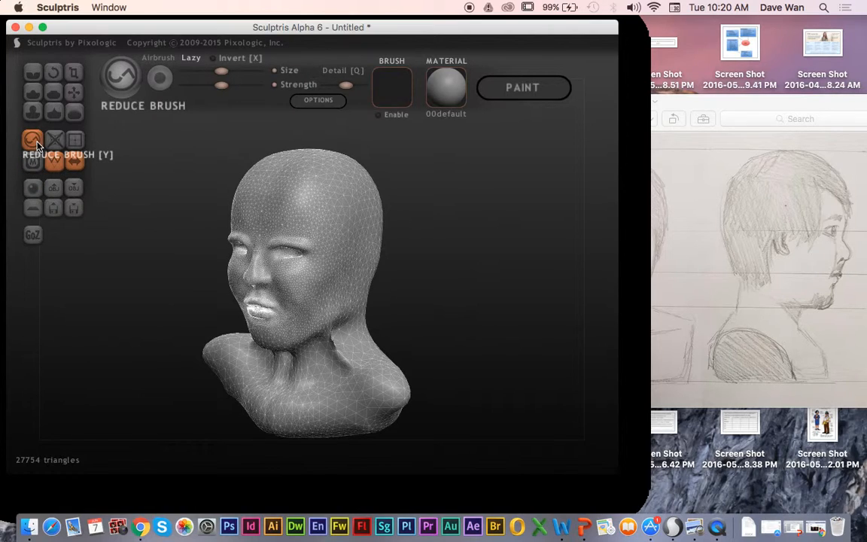
Hide the wireframe and smooth the crease along the side of the neck and throat.
left_click(33, 70)
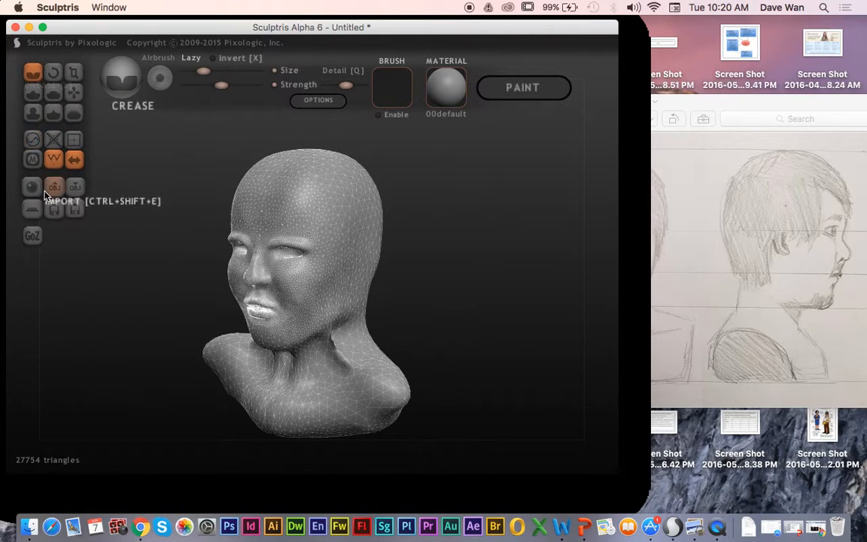
left_click(52, 162)
mouse_move(515, 370)
left_mouse_down()
mouse_move(563, 342)
mouse_move(506, 355)
left_mouse_up()
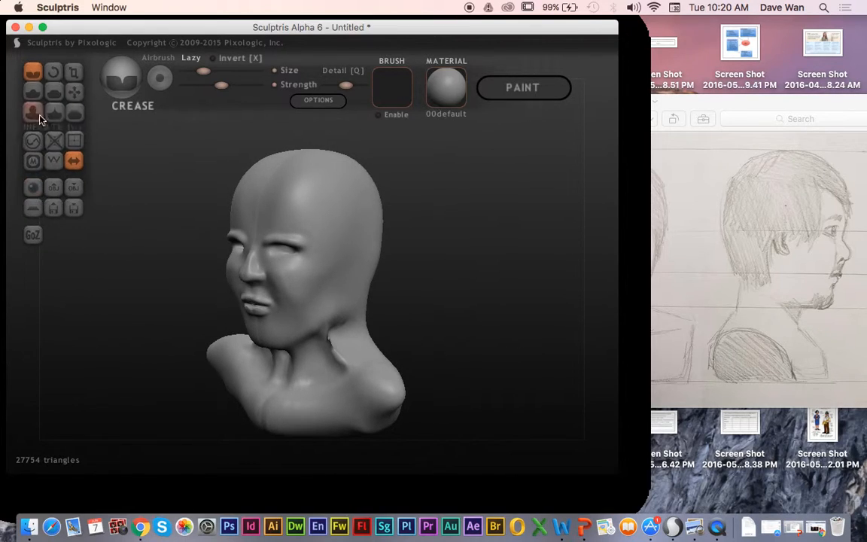
left_click(67, 112)
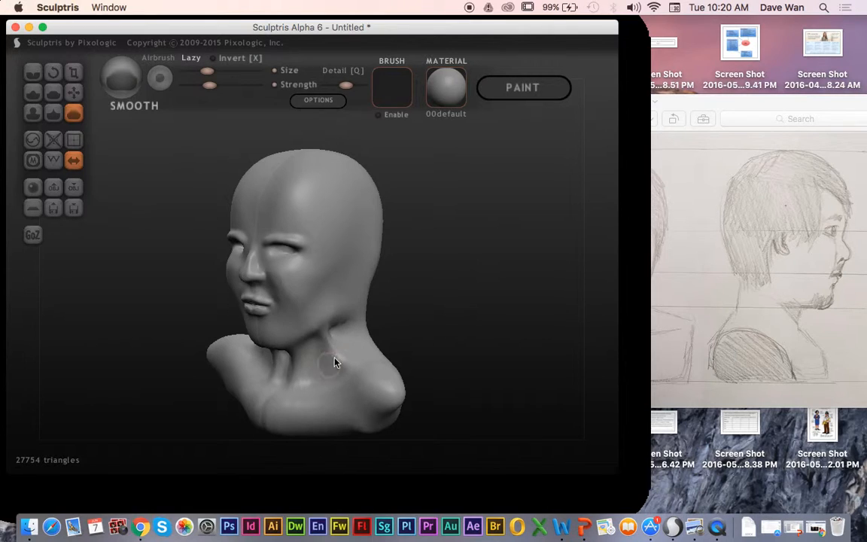
mouse_move(315, 355)
left_mouse_down()
mouse_move(328, 363)
mouse_move(283, 374)
left_mouse_up()
left_click_drag(420, 376, 482, 370)
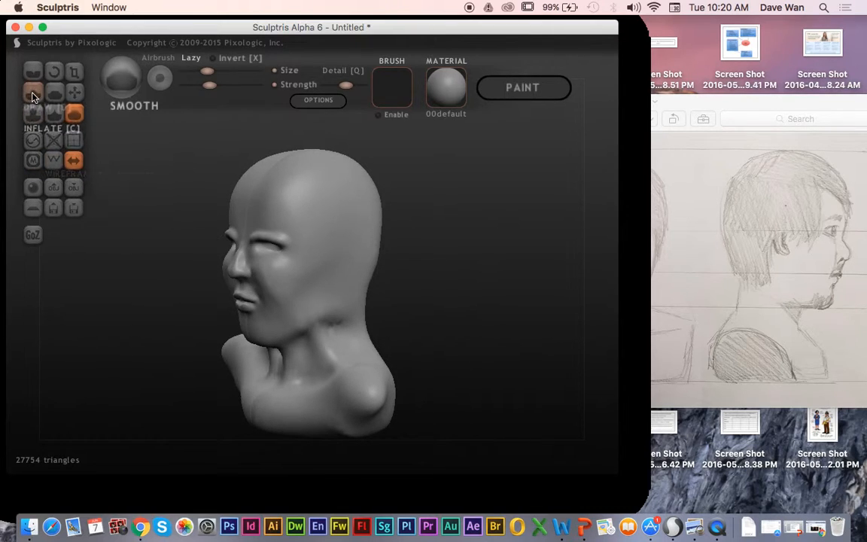
Shrink the Inflate brush and reshape the side of the neck beneath the jaw.
left_click(33, 114)
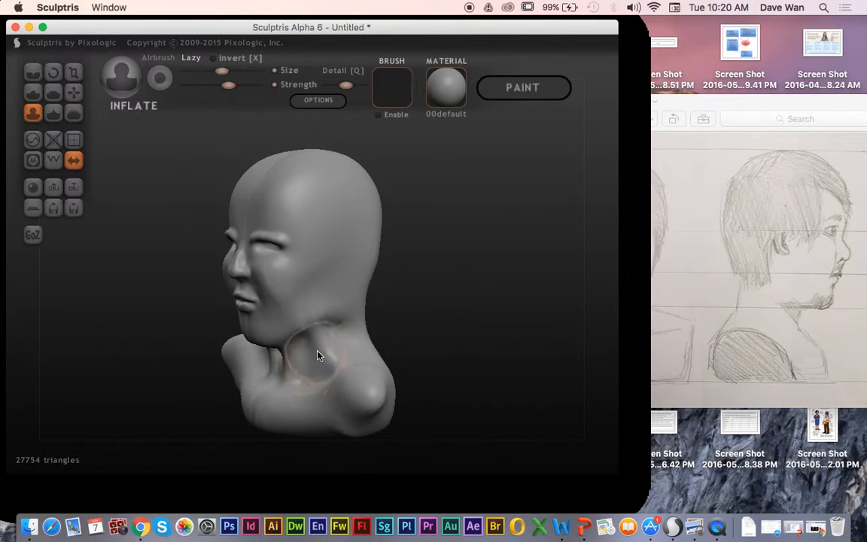
key("space")
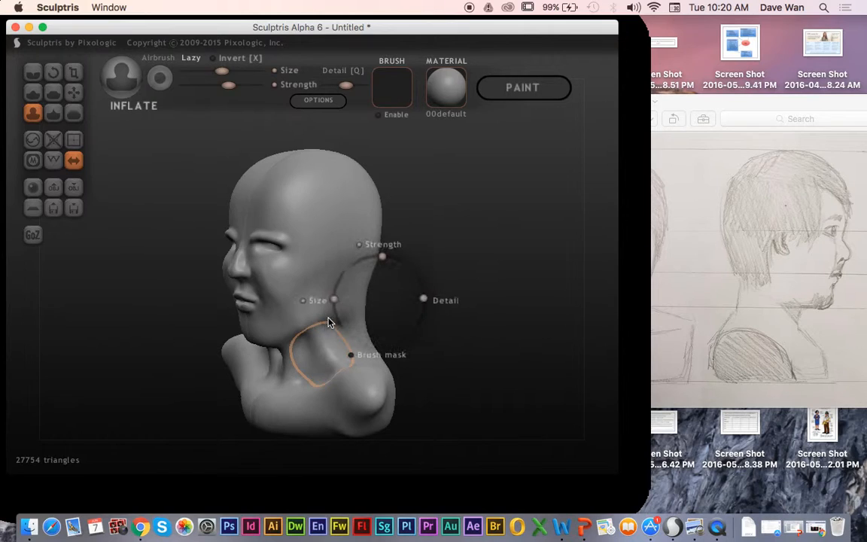
left_click_drag(337, 300, 336, 311)
mouse_move(322, 369)
left_mouse_down()
mouse_move(325, 348)
mouse_move(280, 371)
left_mouse_up()
mouse_move(420, 328)
left_mouse_down()
mouse_move(522, 356)
mouse_move(495, 362)
mouse_move(366, 316)
mouse_move(331, 343)
mouse_move(329, 368)
mouse_move(300, 371)
left_mouse_up()
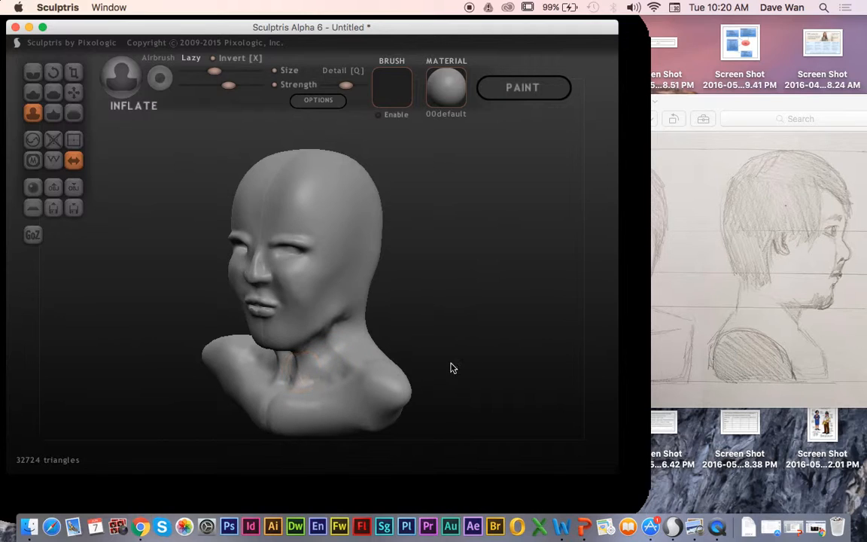
Smooth the throat and the front of the neck down to the collarbones.
left_click_drag(423, 371, 543, 356)
left_click(73, 112)
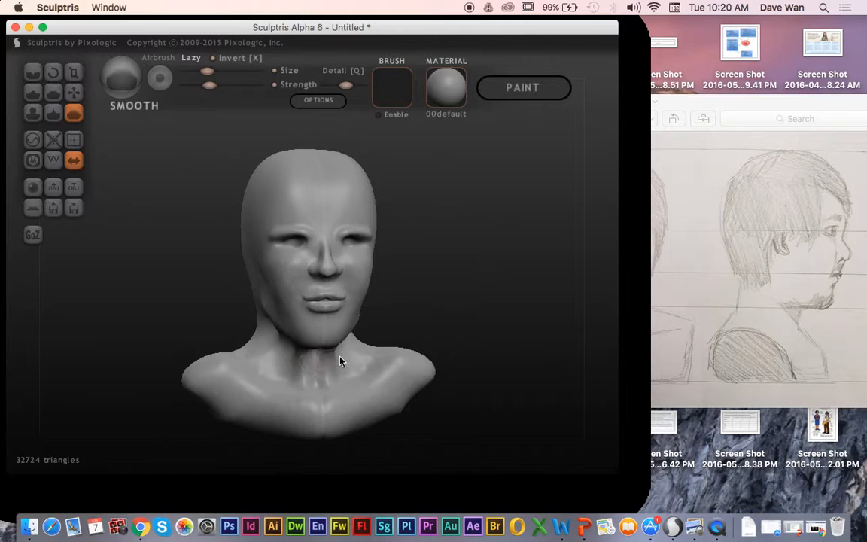
left_click_drag(311, 366, 274, 364)
left_click_drag(448, 347, 432, 354)
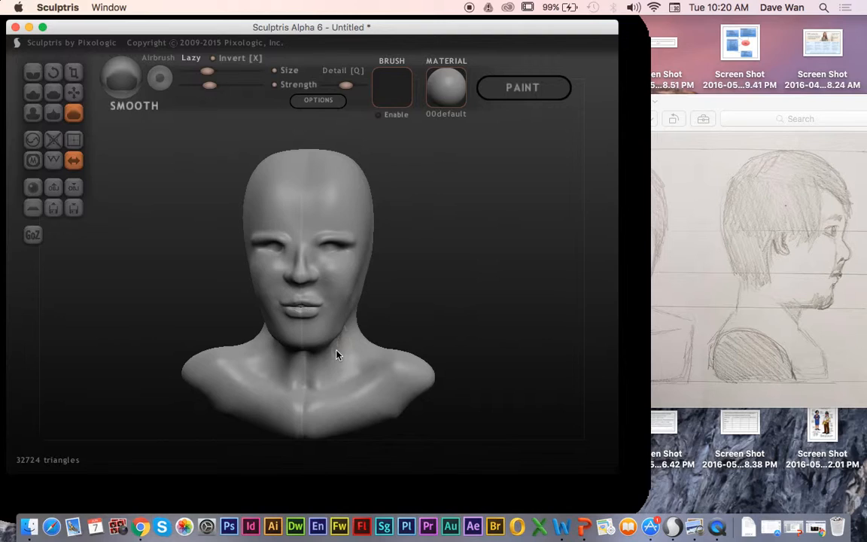
mouse_move(465, 340)
left_mouse_down()
mouse_move(482, 340)
mouse_move(473, 332)
left_mouse_up()
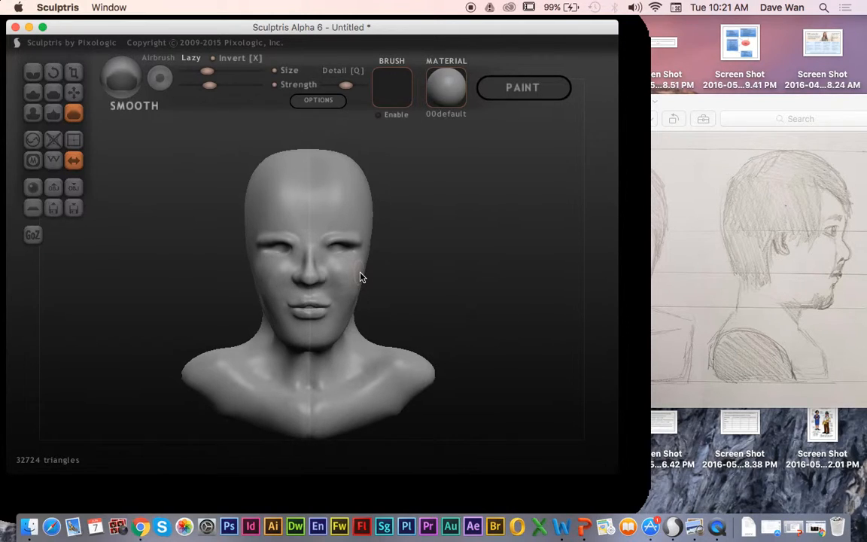
Add a large sphere over the head and move it down and back over the skull with global Grab as the hair base.
left_click(40, 190)
left_click(301, 295)
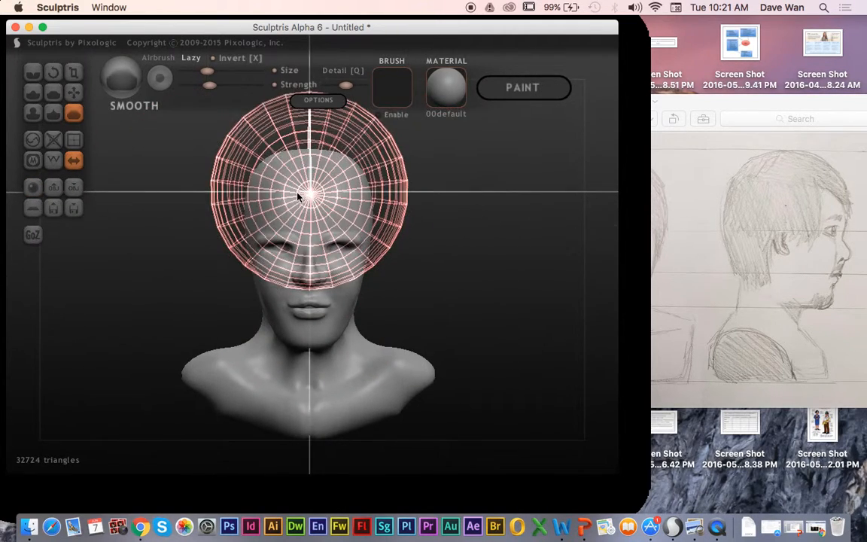
left_click(322, 163)
mouse_move(189, 249)
left_mouse_down()
mouse_move(180, 257)
mouse_move(271, 268)
left_mouse_up()
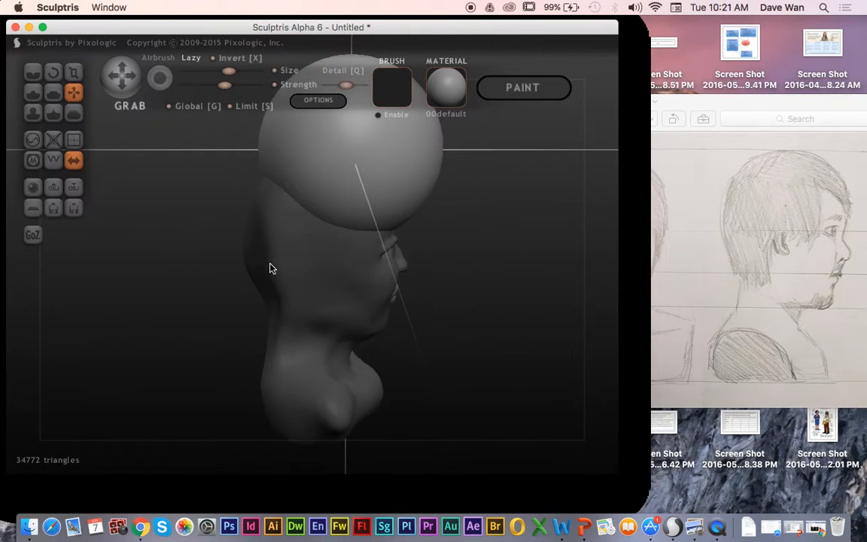
left_click_drag(339, 162, 284, 231)
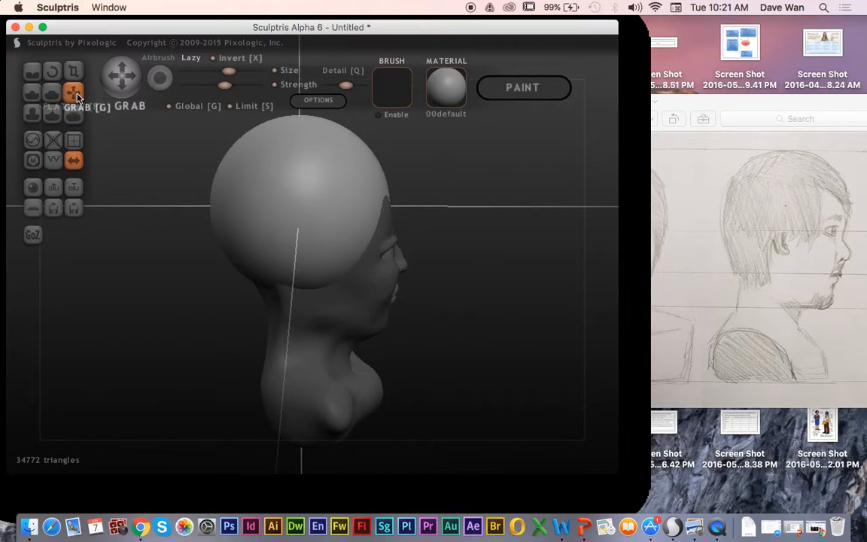
Try to pull the lower back of the hair sphere downward with Grab, and undo the change.
left_click_drag(224, 217, 207, 284)
key("super+z")
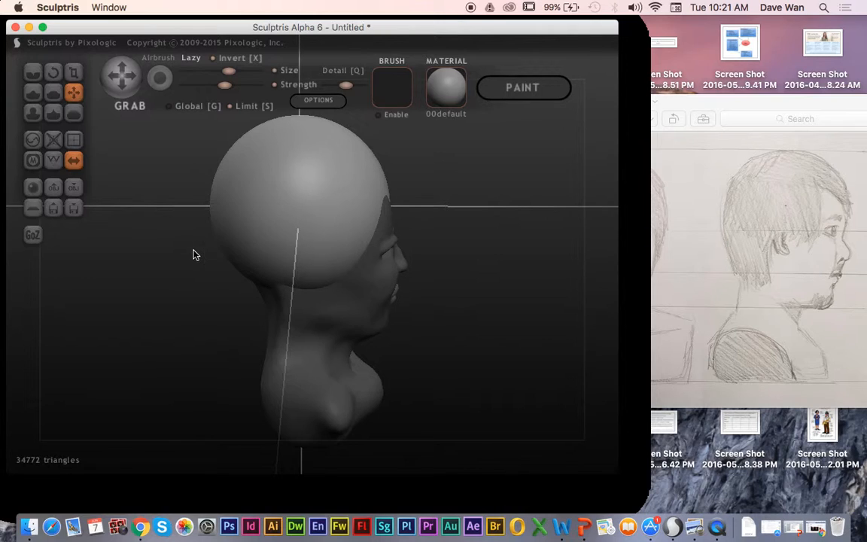
left_click_drag(463, 237, 359, 231)
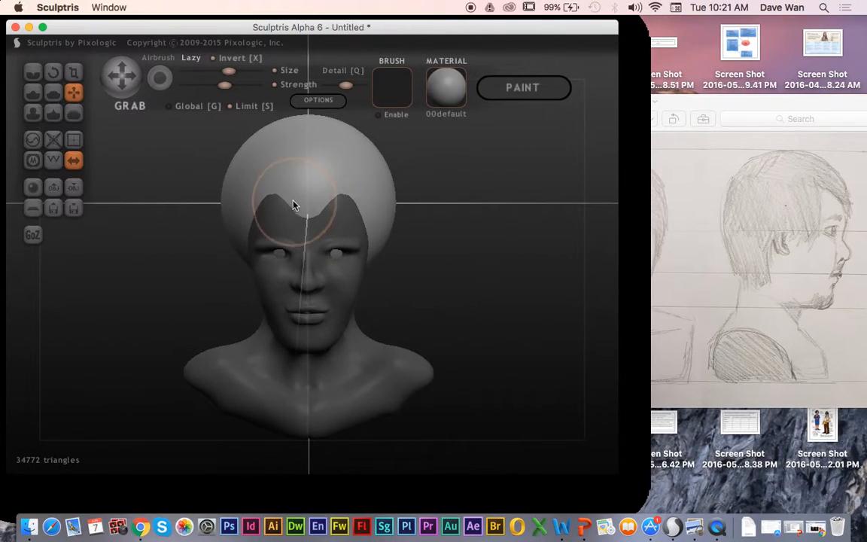
Move the reference sketch in Preview so its front view sits beside the model, and return to Sculptris.
left_click(694, 105)
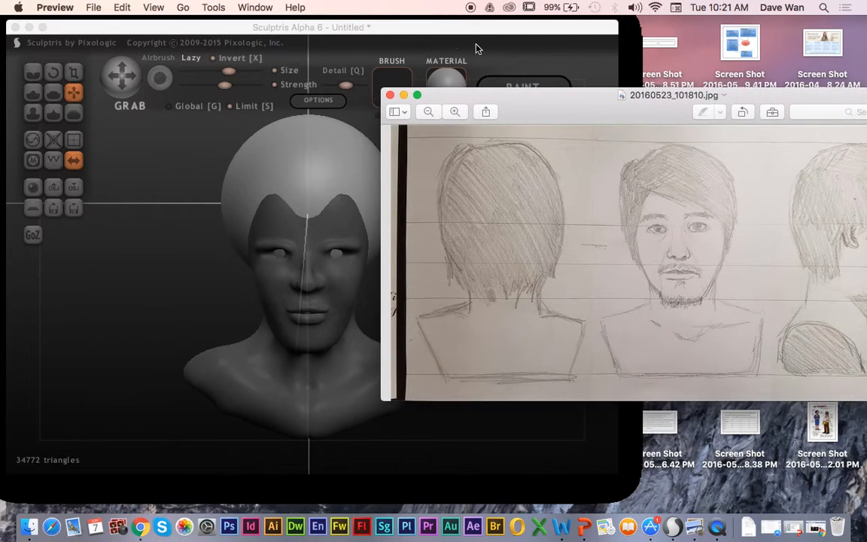
left_click(401, 28)
left_click(658, 110)
left_click_drag(617, 86, 648, 84)
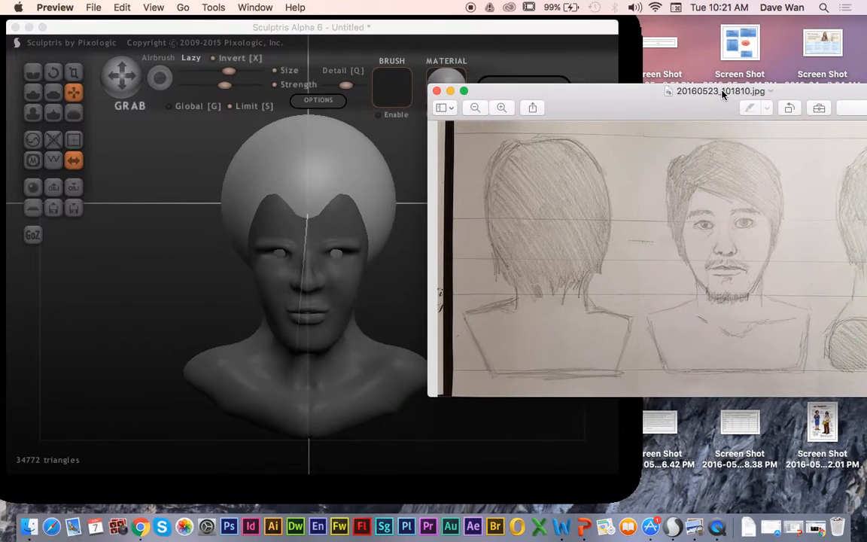
left_click(452, 35)
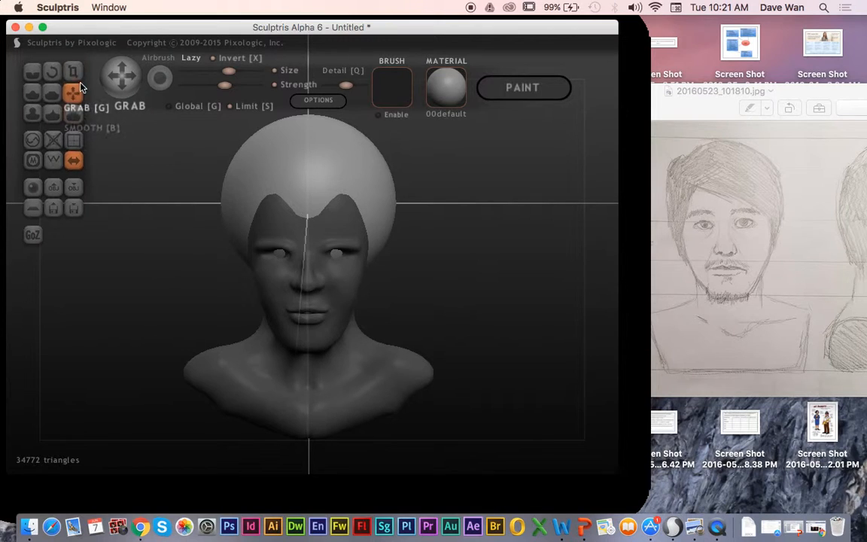
Shrink the Grab brush and adjust the front hairline of the hair sphere above the forehead.
left_click(170, 107)
left_click_drag(170, 113, 264, 191)
left_click_drag(517, 261, 422, 266)
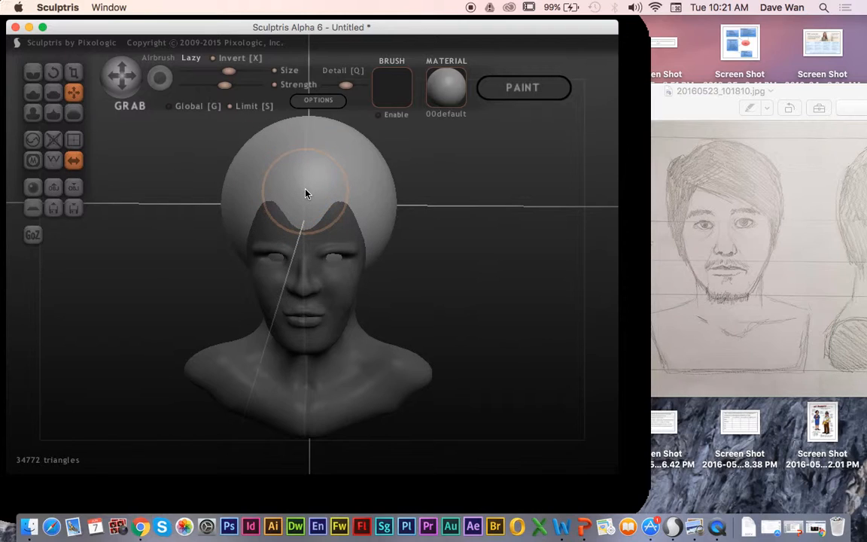
key("space")
left_click_drag(318, 131, 316, 149)
left_click_drag(313, 206, 334, 216)
left_click_drag(345, 209, 328, 207)
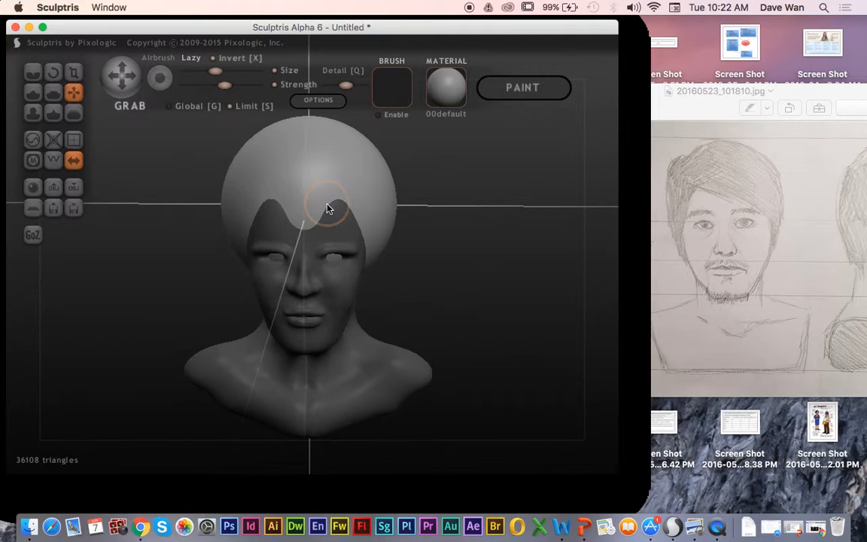
Try to sweep the front of the hair sideways across the forehead with symmetry off, and undo the change.
left_click(74, 160)
left_click(538, 297)
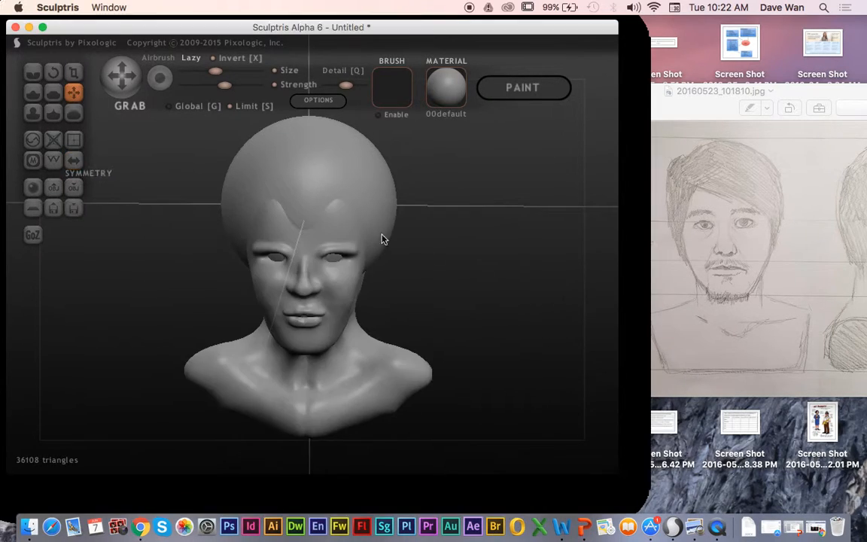
mouse_move(309, 189)
left_mouse_down()
mouse_move(368, 219)
mouse_move(401, 258)
left_mouse_up()
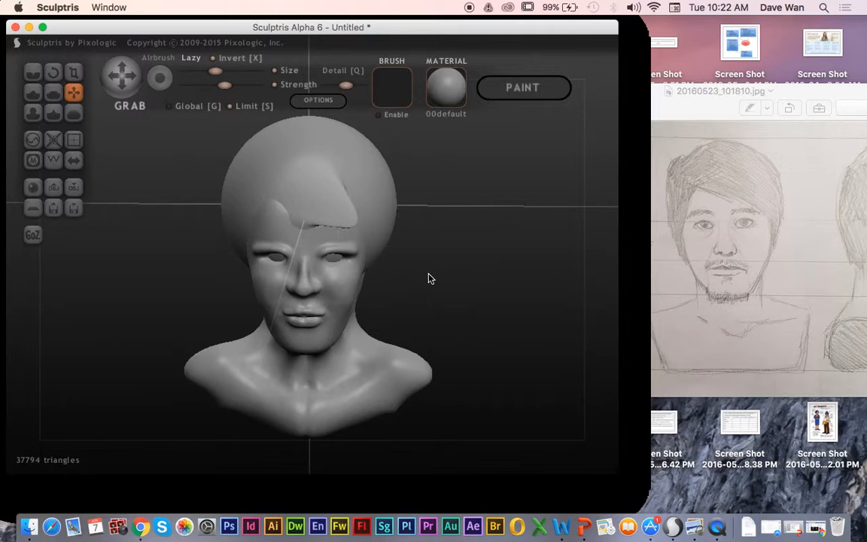
key("super+z")
left_click_drag(185, 217, 274, 196)
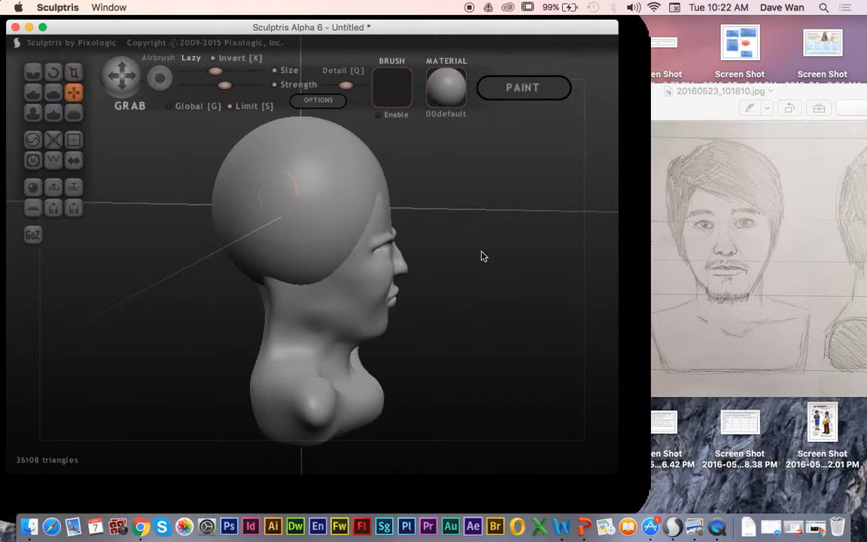
left_click_drag(495, 261, 399, 272)
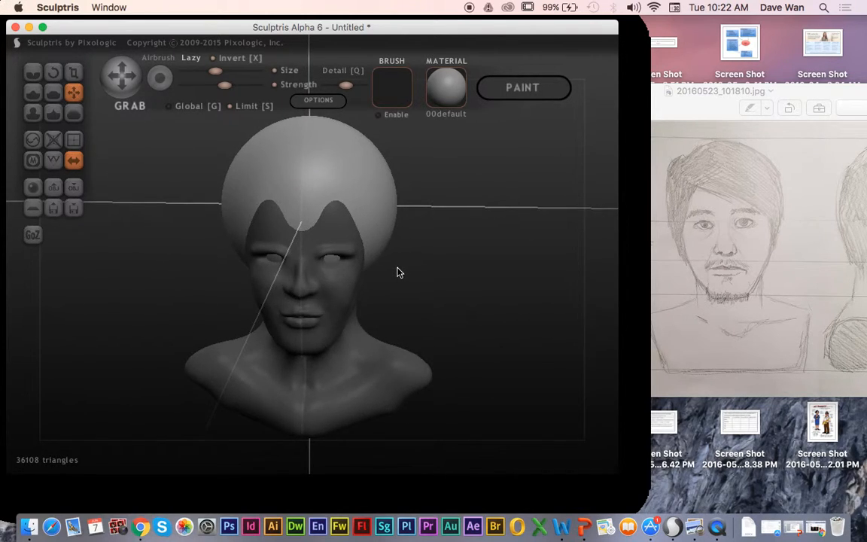
Select the hair sphere and reshape its front above the forehead with Grab.
left_click_drag(450, 243, 474, 242)
left_click(340, 228)
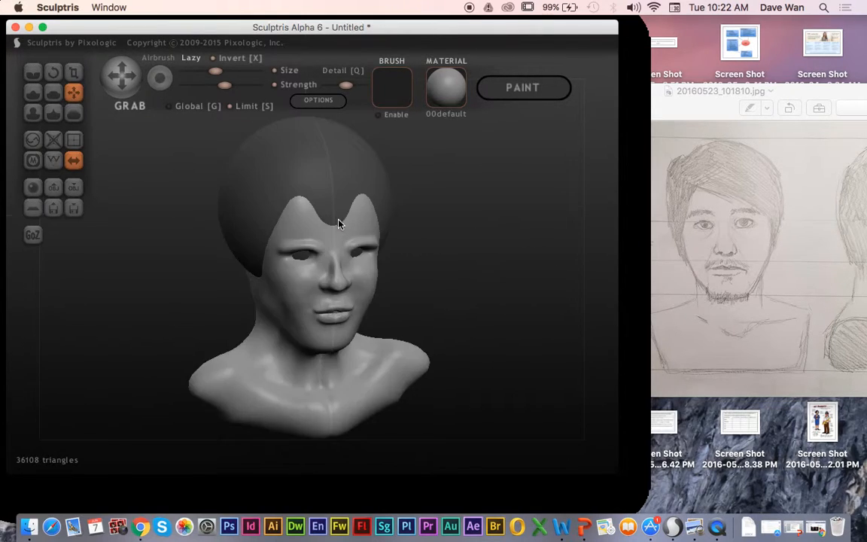
left_click(335, 190)
mouse_move(328, 202)
left_mouse_down()
mouse_move(332, 191)
mouse_move(335, 199)
mouse_move(322, 163)
mouse_move(389, 173)
mouse_move(295, 176)
mouse_move(344, 176)
left_mouse_up()
mouse_move(474, 208)
left_mouse_down()
mouse_move(402, 218)
mouse_move(464, 218)
left_mouse_up()
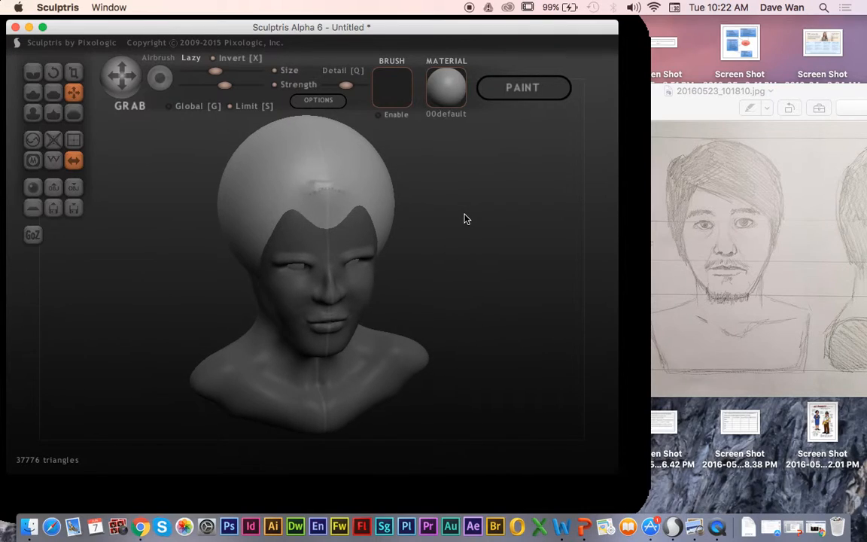
Try to inflate the front of the hair sphere above the hairline, and undo the stroke.
left_click(33, 112)
mouse_move(325, 199)
left_mouse_down()
mouse_move(327, 213)
mouse_move(322, 186)
mouse_move(305, 201)
mouse_move(429, 214)
left_mouse_up()
key("super+z")
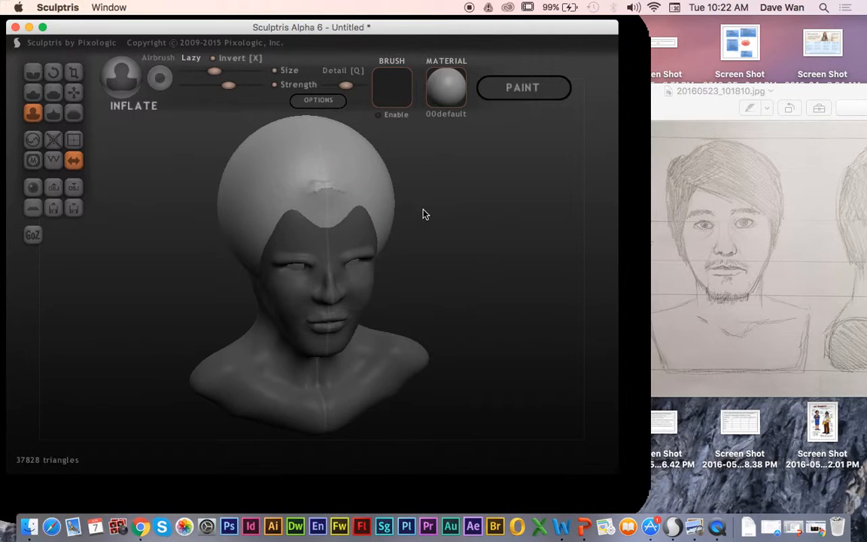
Undo the recent inverted Inflate strokes on the front of the hair sphere.
key("super+z")
key("super+z")
key("super+z")
key("super+z")
key("super+z")
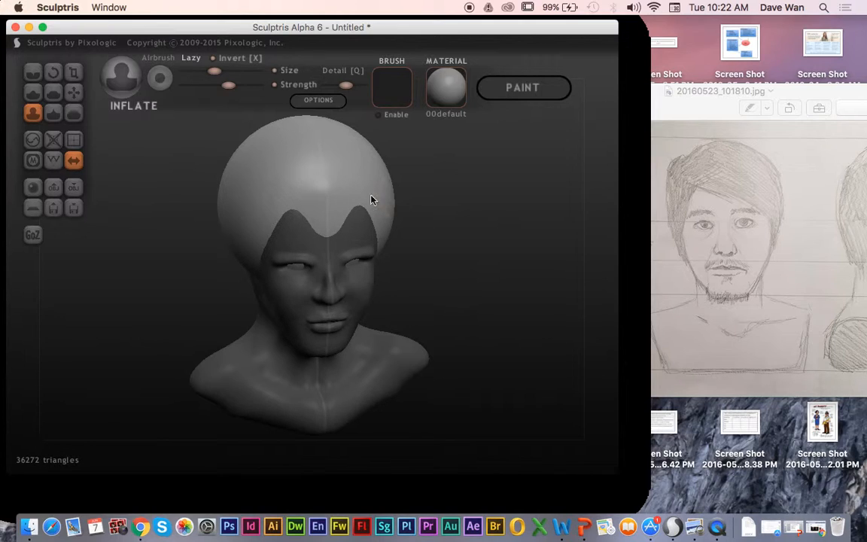
Turn off Invert and inflate the front of the hair sphere outward above the forehead.
key("x")
mouse_move(331, 209)
left_mouse_down()
mouse_move(366, 220)
mouse_move(301, 179)
mouse_move(365, 170)
mouse_move(282, 200)
left_mouse_up()
key("ctrl+i")
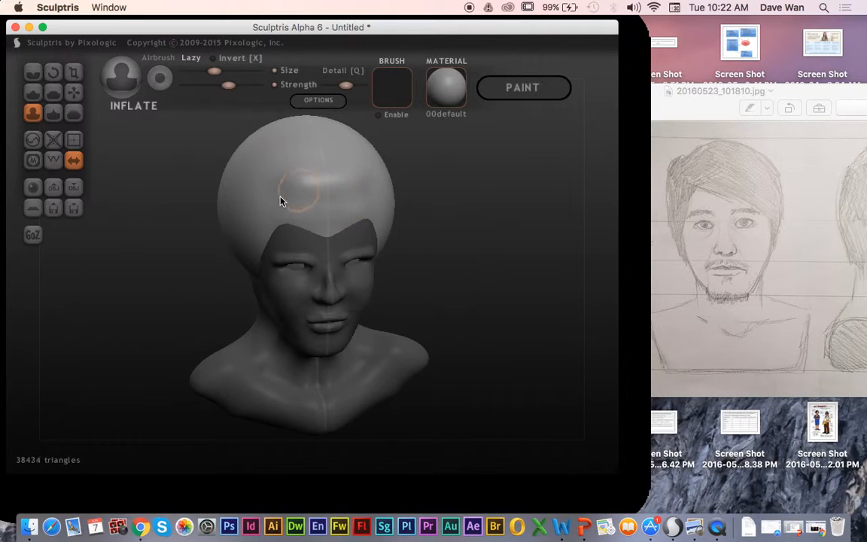
mouse_move(447, 224)
left_mouse_down()
mouse_move(499, 218)
mouse_move(437, 224)
mouse_move(423, 236)
left_mouse_up()
key("ctrl+i")
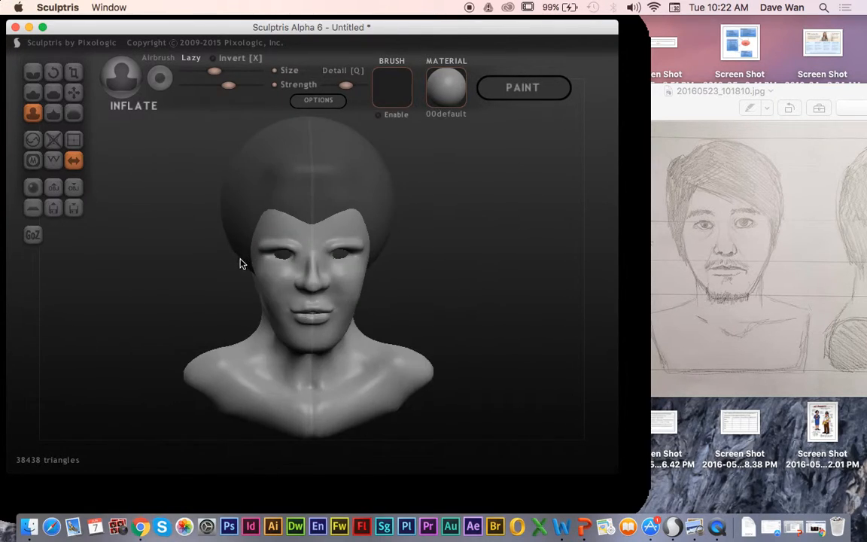
key("ctrl+i")
left_click_drag(152, 166, 166, 184)
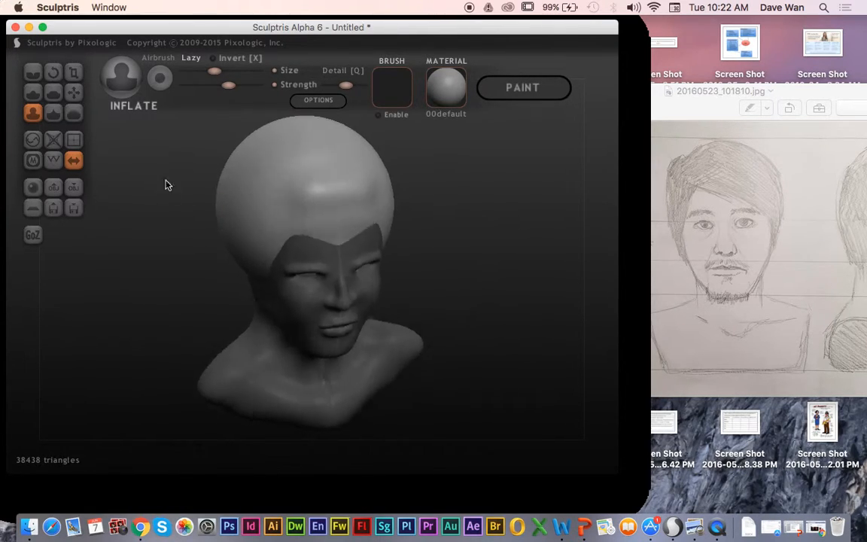
Shrink the Grab brush slightly and pull symmetrical pointed locks of hair down beside both temples.
left_click(73, 91)
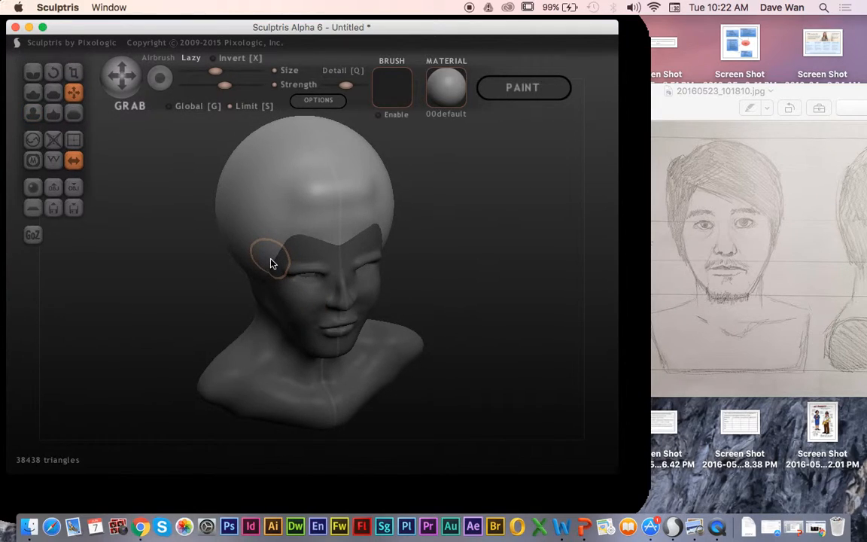
key("space")
mouse_move(284, 207)
left_mouse_down()
mouse_move(265, 269)
mouse_move(268, 313)
left_mouse_up()
left_click_drag(193, 276, 226, 249)
left_click_drag(306, 230, 292, 272)
left_click_drag(230, 276, 169, 292)
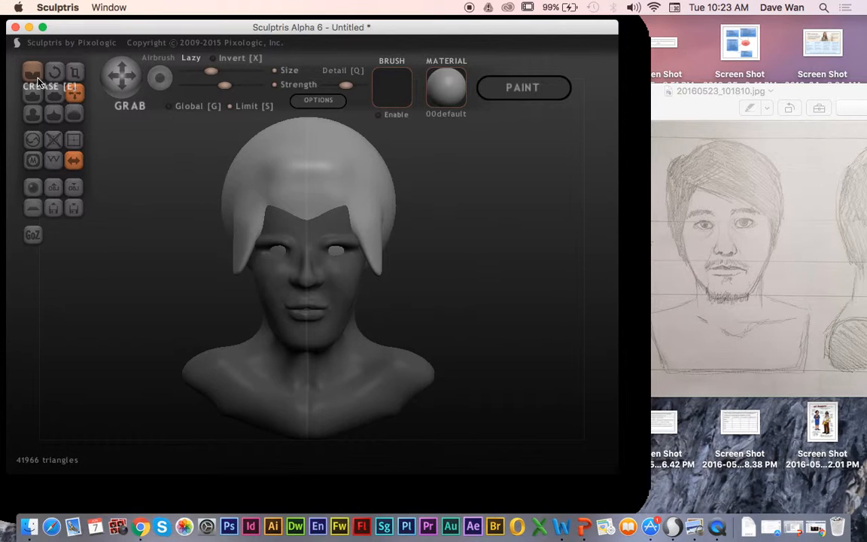
Turn off symmetry for the bust so the hair can be shaped unevenly.
mouse_move(301, 179)
left_mouse_down()
mouse_move(447, 195)
mouse_move(317, 113)
mouse_move(297, 84)
mouse_move(144, 240)
mouse_move(244, 174)
mouse_move(243, 253)
mouse_move(240, 218)
left_mouse_up()
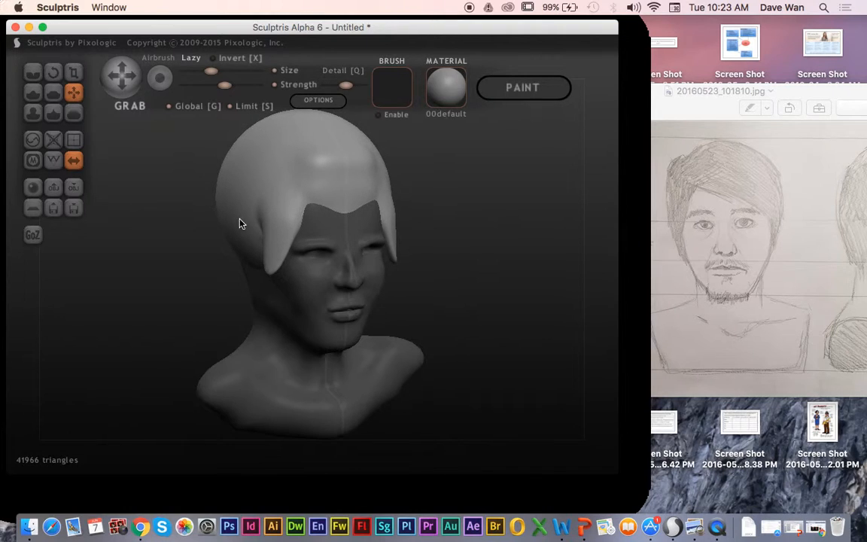
left_click(73, 159)
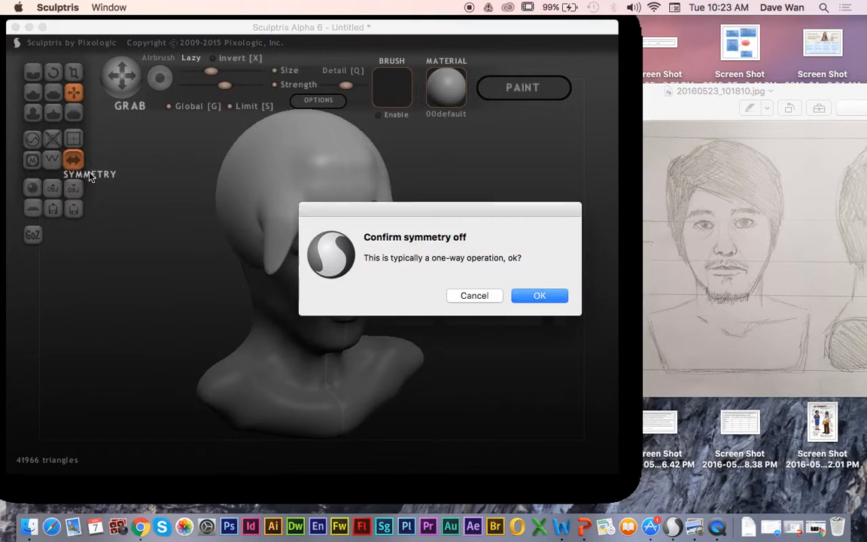
left_click(468, 294)
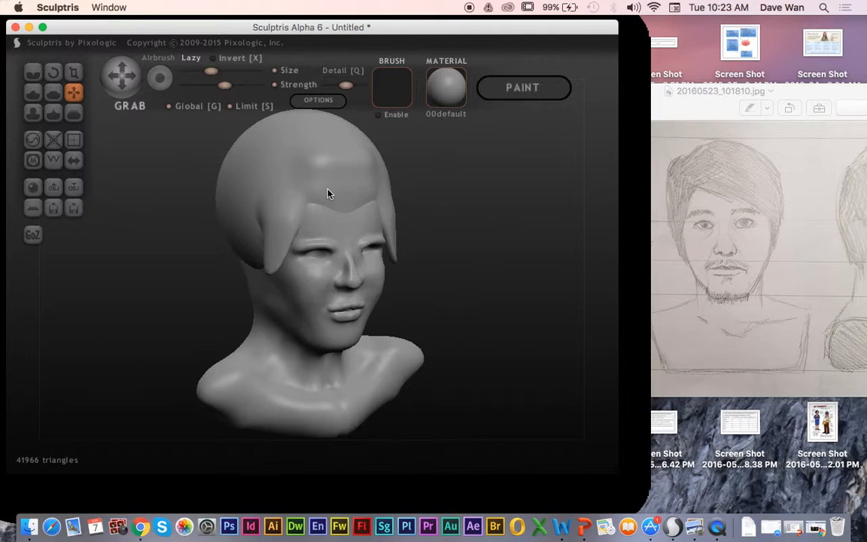
mouse_move(417, 201)
left_mouse_down()
mouse_move(463, 268)
mouse_move(347, 205)
left_mouse_up()
left_click_drag(481, 242, 499, 241)
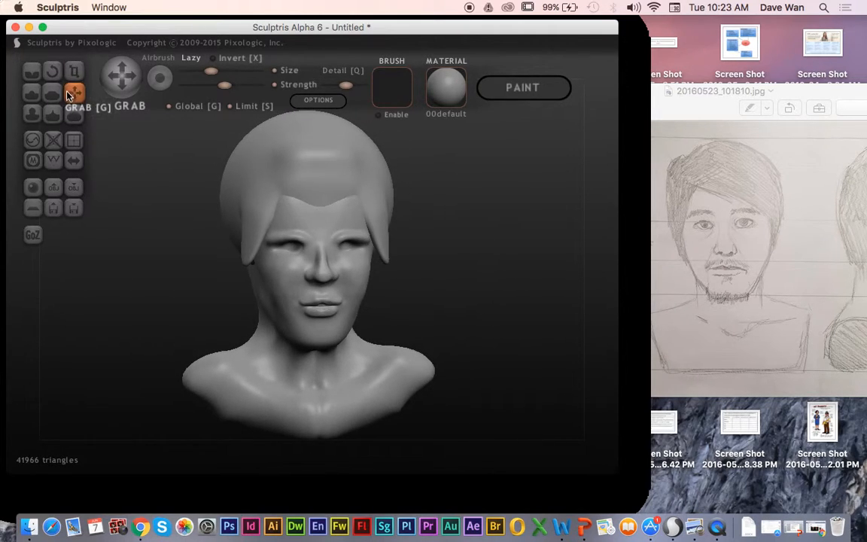
Pull the front hair forward and diagonally across the forehead with Grab to start a side-swept fringe, undoing the first attempt.
left_click_drag(293, 187, 343, 202)
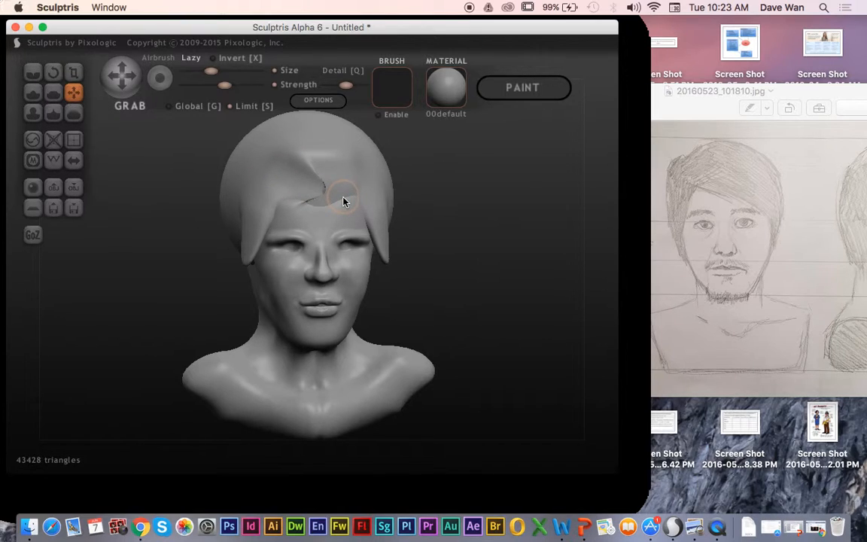
key("super+z")
left_click_drag(400, 228, 555, 243)
mouse_move(367, 188)
left_mouse_down()
mouse_move(405, 195)
mouse_move(380, 194)
left_mouse_up()
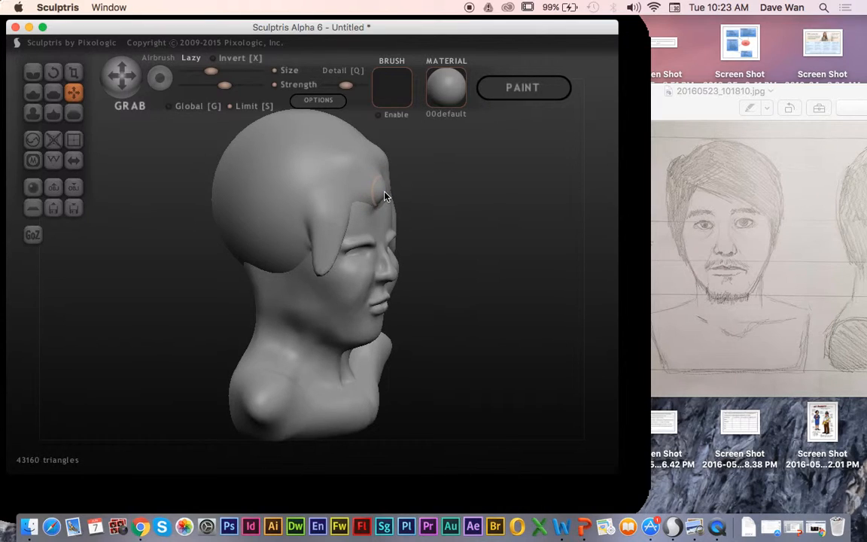
left_click_drag(464, 224, 375, 219)
mouse_move(326, 193)
left_mouse_down()
mouse_move(393, 234)
mouse_move(446, 251)
mouse_move(298, 211)
mouse_move(325, 187)
mouse_move(385, 246)
left_mouse_up()
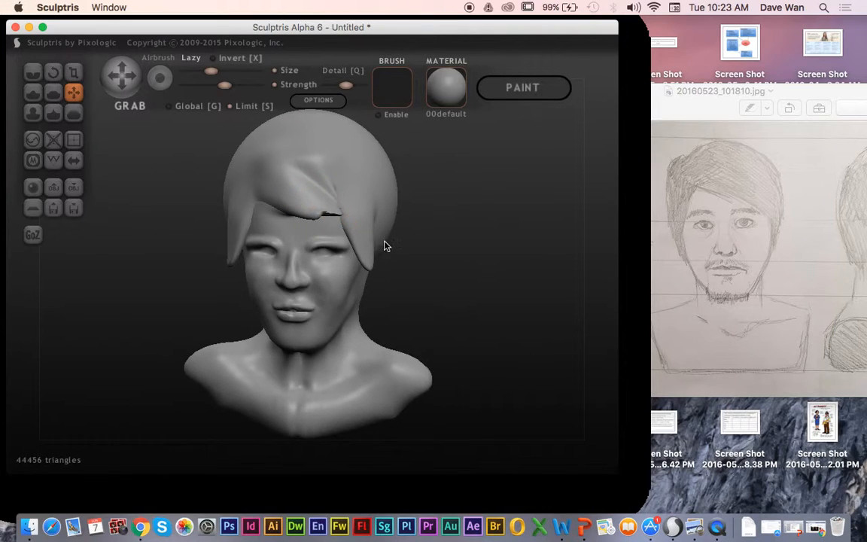
Extend the side-swept fringe farther across the forehead toward the model's left temple with Grab, undoing an unwanted pull.
left_click_drag(317, 180, 389, 218)
left_click_drag(268, 156, 341, 201)
key("super+z")
left_click_drag(156, 183, 226, 185)
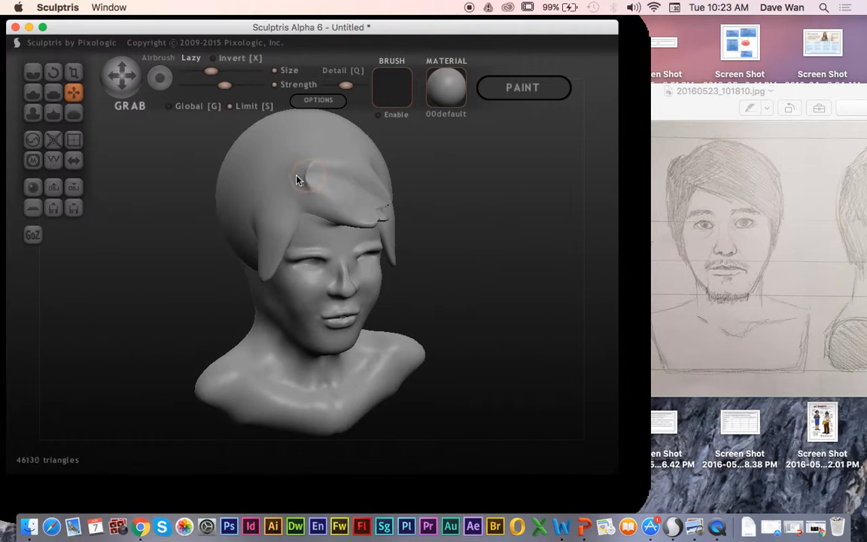
left_click_drag(181, 176, 155, 172)
Pull the end of the fringe down over the lock at the model's left temple with Grab.
mouse_move(350, 214)
left_mouse_down()
mouse_move(375, 224)
mouse_move(394, 250)
left_mouse_up()
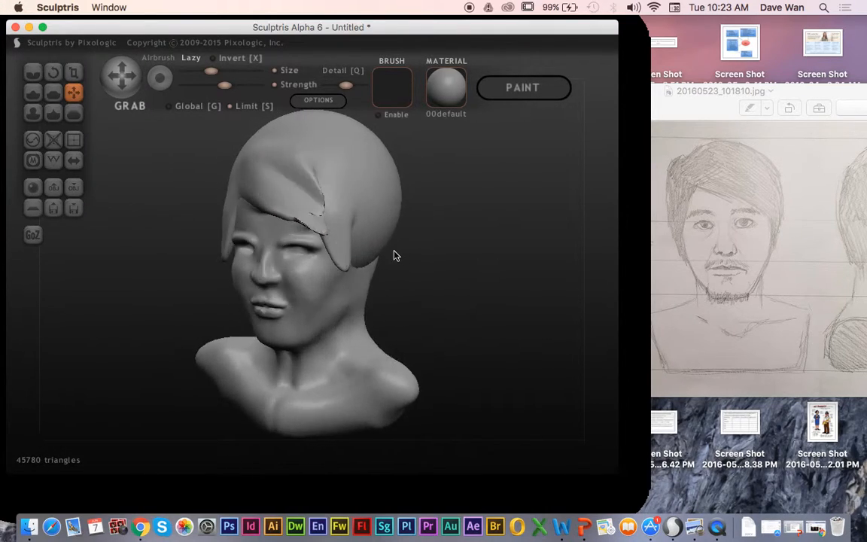
left_click_drag(317, 231, 338, 249)
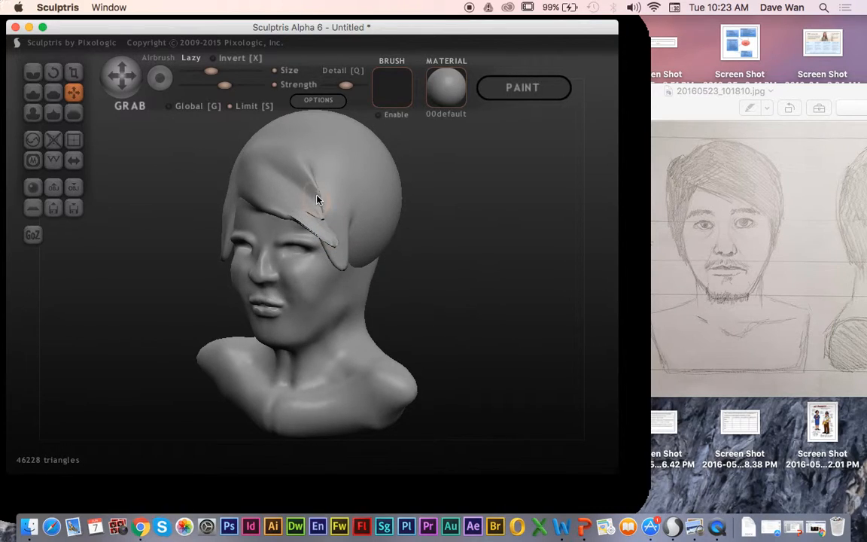
left_click_drag(310, 195, 361, 250)
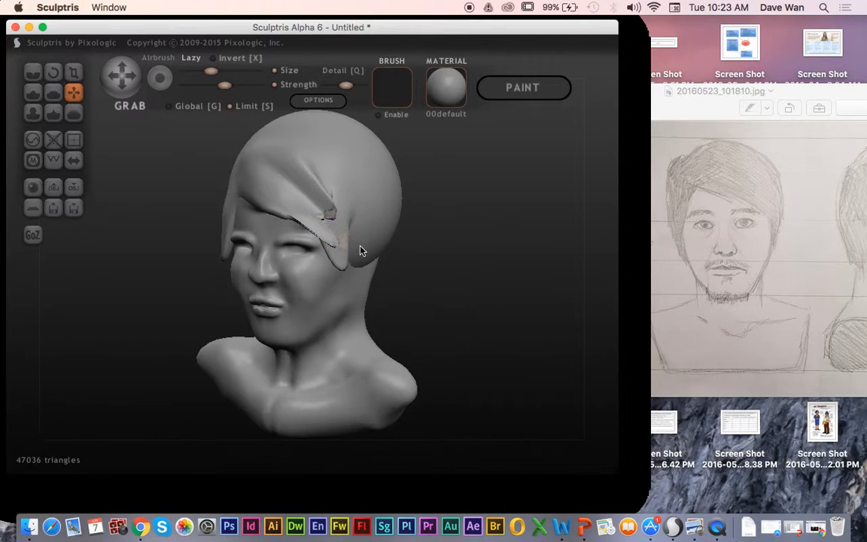
left_click_drag(403, 288, 516, 292)
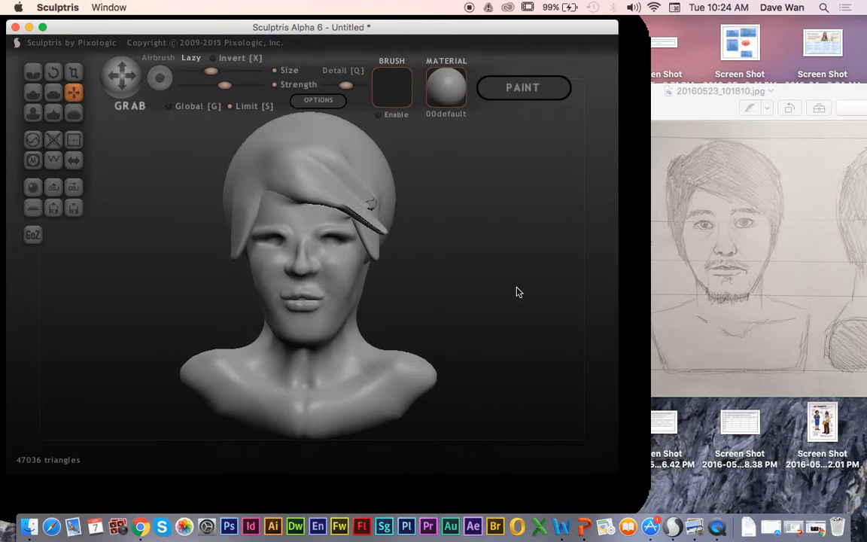
Undo a pull on the left temple lock, shrink the Grab brush, and lengthen the tips of both side locks down along the face.
left_click_drag(374, 256, 359, 277)
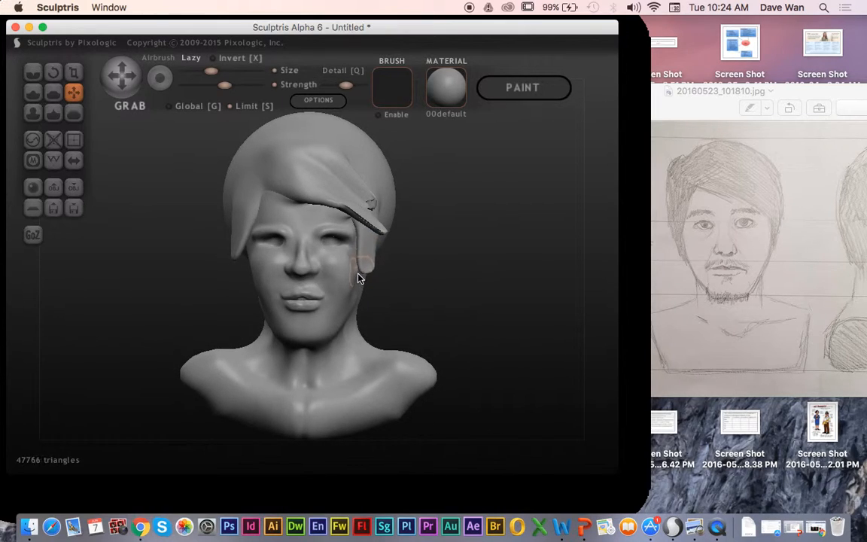
key("super+z")
key("space")
left_click_drag(383, 194, 384, 205)
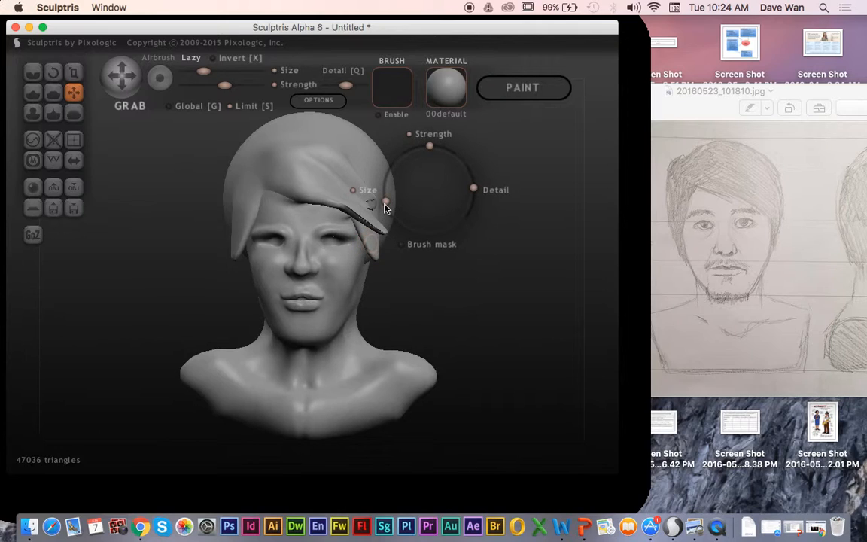
mouse_move(379, 249)
left_mouse_down()
mouse_move(379, 270)
mouse_move(358, 282)
left_mouse_up()
mouse_move(419, 295)
left_mouse_down()
mouse_move(429, 302)
mouse_move(421, 299)
left_mouse_up()
mouse_move(239, 256)
left_mouse_down()
mouse_move(238, 268)
mouse_move(260, 290)
left_mouse_up()
mouse_move(238, 245)
left_mouse_down()
mouse_move(237, 277)
mouse_move(259, 295)
left_mouse_up()
key("super+z")
mouse_move(191, 267)
left_mouse_down()
mouse_move(203, 273)
mouse_move(194, 273)
left_mouse_up()
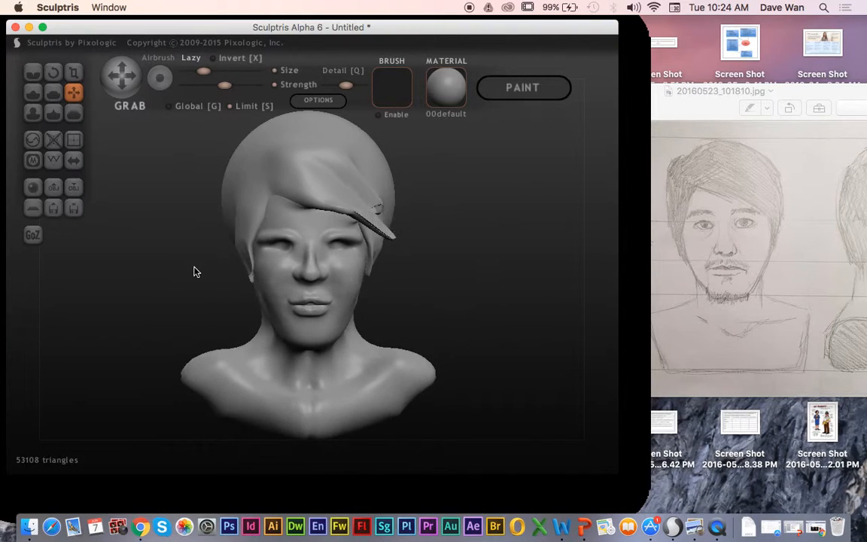
Enlarge the Draw brush, undoing the initial test stroke, and build up raised strands along the side-swept fringe.
left_click(33, 91)
mouse_move(251, 204)
left_mouse_down()
mouse_move(242, 199)
mouse_move(252, 179)
mouse_move(232, 244)
mouse_move(251, 210)
left_mouse_up()
key("ctrl+z")
key("ctrl+z")
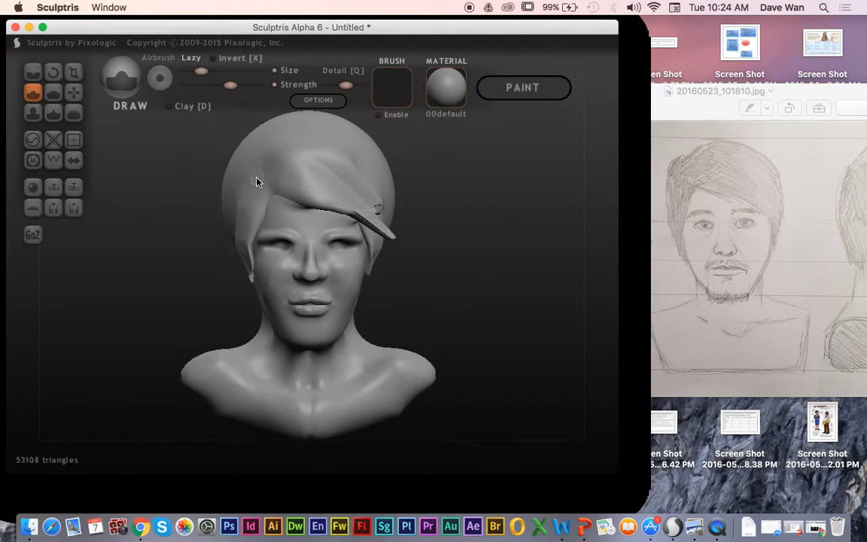
key("space")
left_click_drag(272, 138, 269, 120)
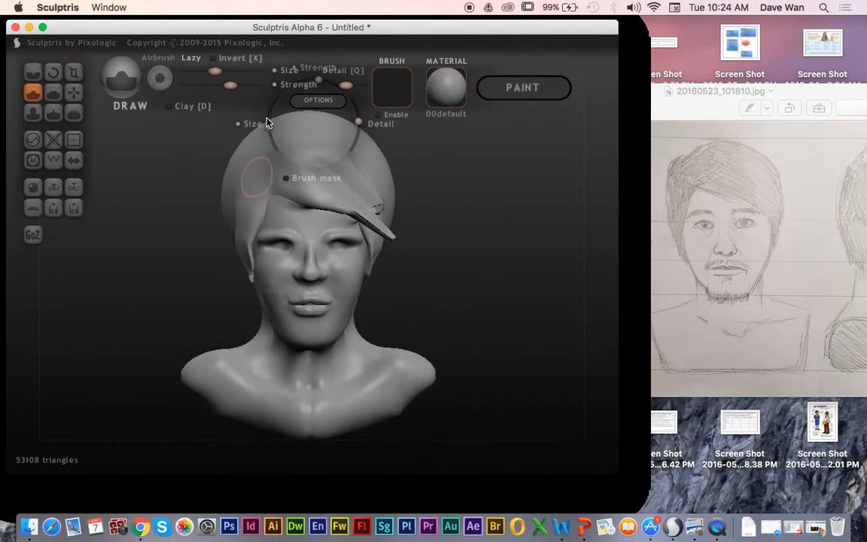
key("space")
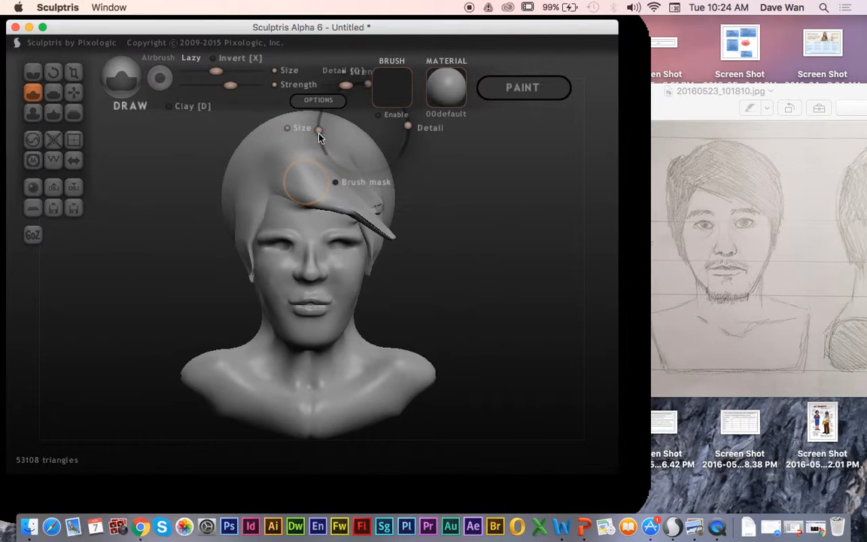
left_click_drag(316, 192, 372, 214)
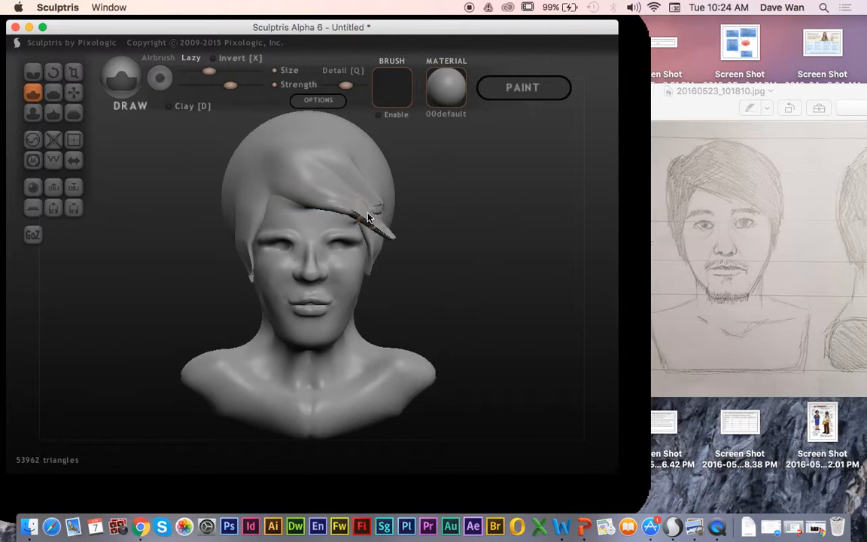
left_click_drag(308, 168, 393, 236)
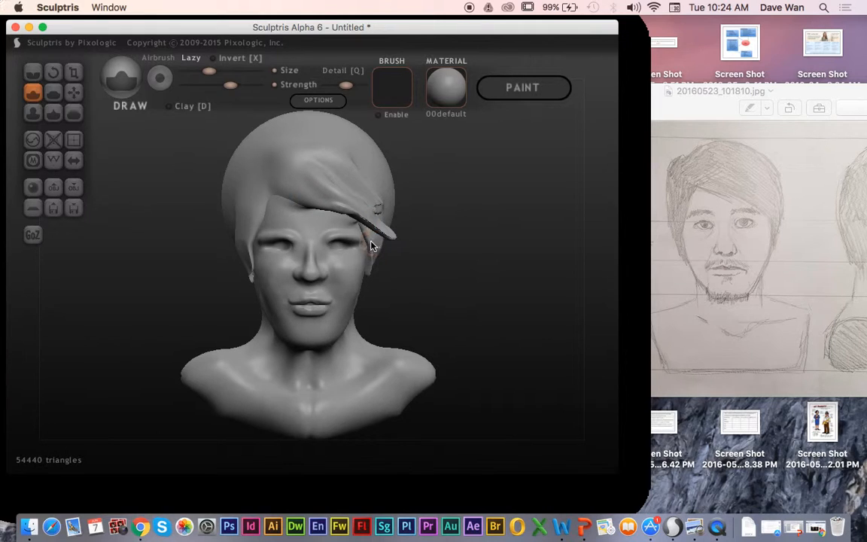
Build up raised strands down the hair on both sides of the face and along the fringe's upper edge with Draw.
left_click_drag(253, 192, 243, 272)
mouse_move(271, 170)
left_mouse_down()
mouse_move(254, 218)
mouse_move(240, 176)
mouse_move(229, 192)
mouse_move(221, 250)
left_mouse_up()
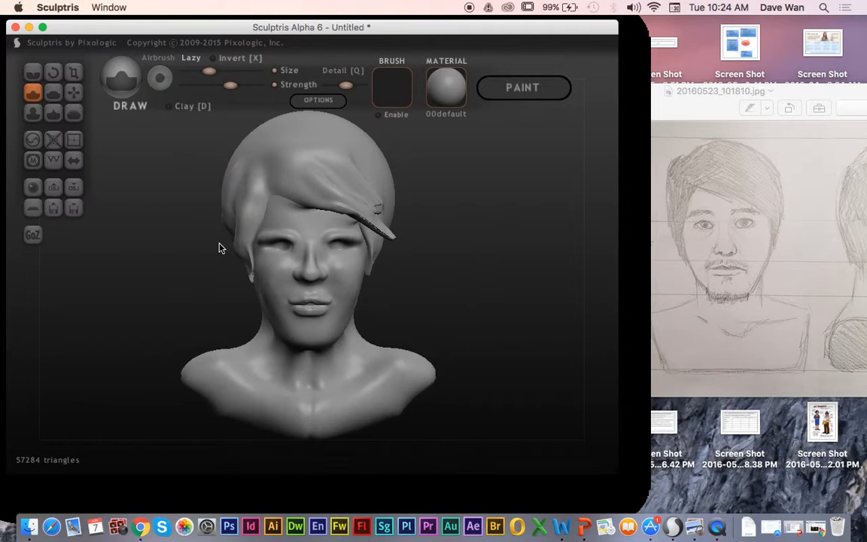
mouse_move(380, 181)
left_mouse_down()
mouse_move(383, 235)
mouse_move(372, 282)
mouse_move(407, 286)
mouse_move(332, 280)
left_mouse_up()
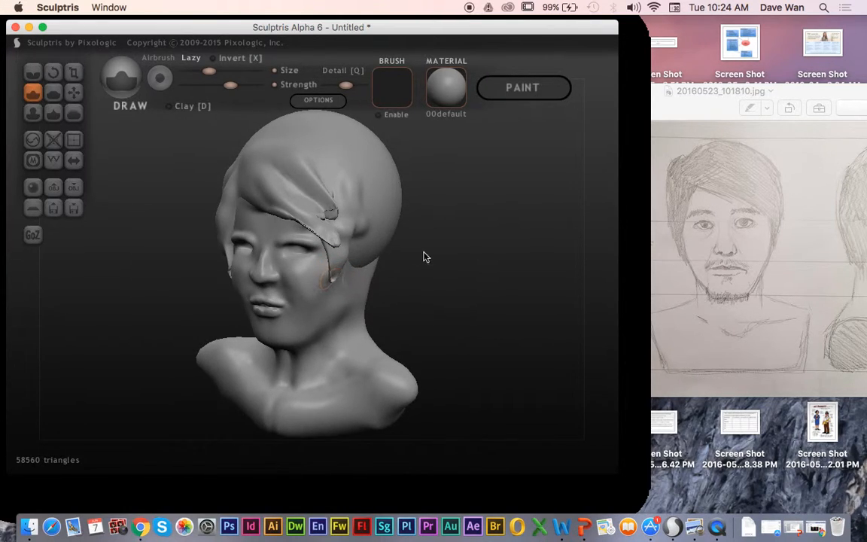
left_click_drag(422, 255, 487, 267)
left_click_drag(336, 162, 368, 217)
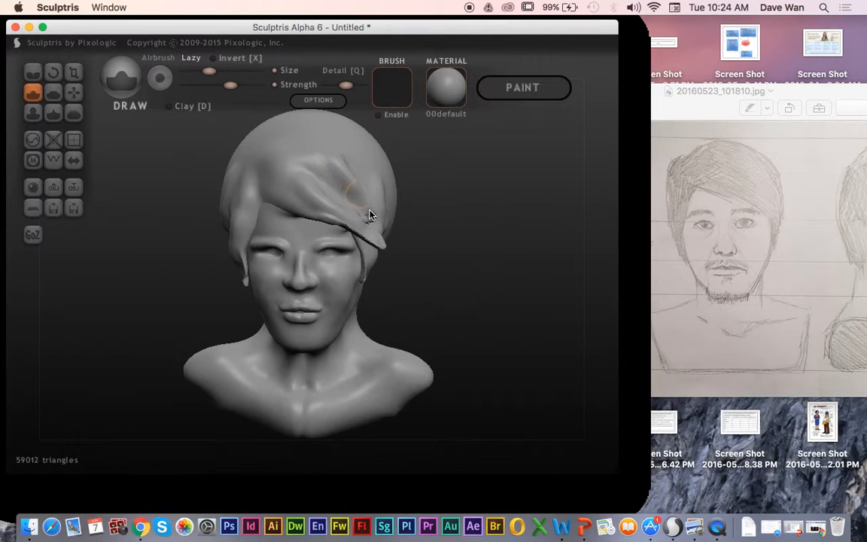
mouse_move(449, 224)
left_mouse_down()
mouse_move(462, 222)
mouse_move(454, 223)
left_mouse_up()
Pull the fringe's tip downward with Grab and smooth the rough crease near its end.
left_click(73, 92)
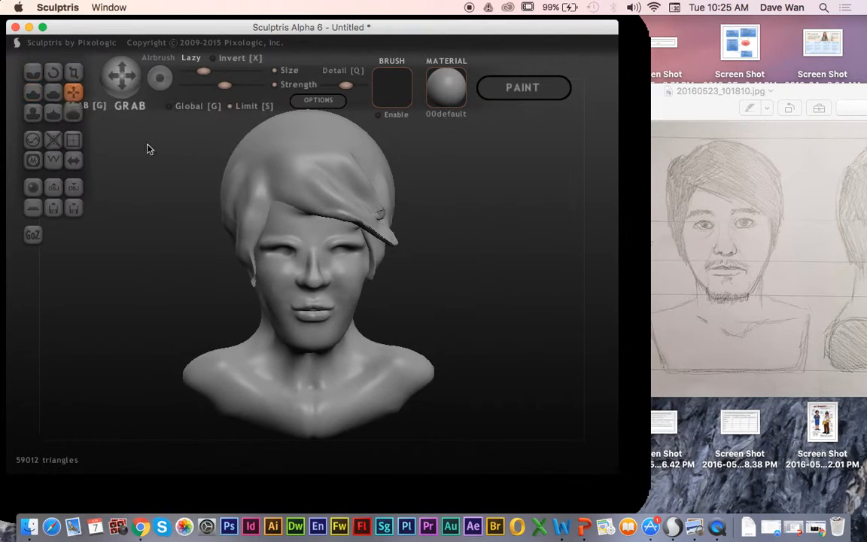
left_click_drag(390, 243, 383, 257)
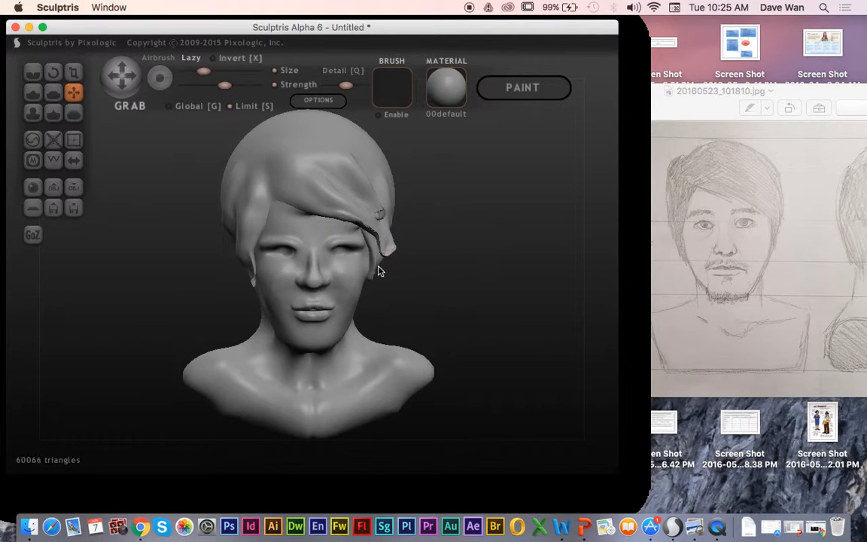
left_click(73, 113)
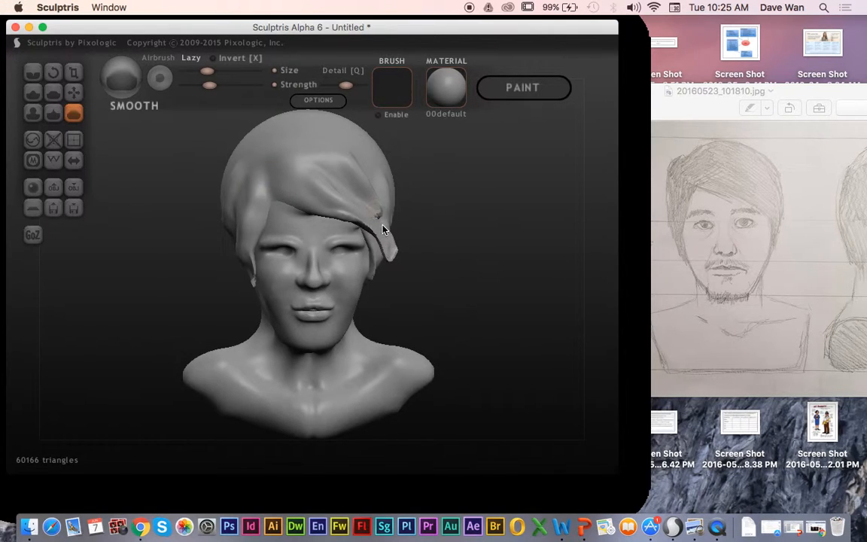
mouse_move(431, 247)
left_mouse_down()
mouse_move(474, 258)
mouse_move(467, 267)
mouse_move(503, 264)
left_mouse_up()
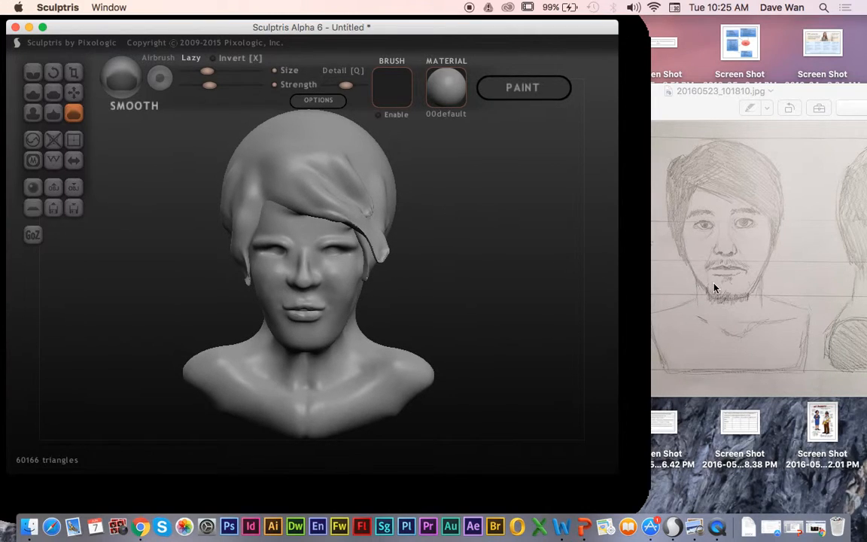
Move the Preview reference image so its side-view sketch shows beside the sculpt, and return to Sculptris with the bust turned to profile.
left_click(653, 91)
left_click_drag(652, 90, 505, 83)
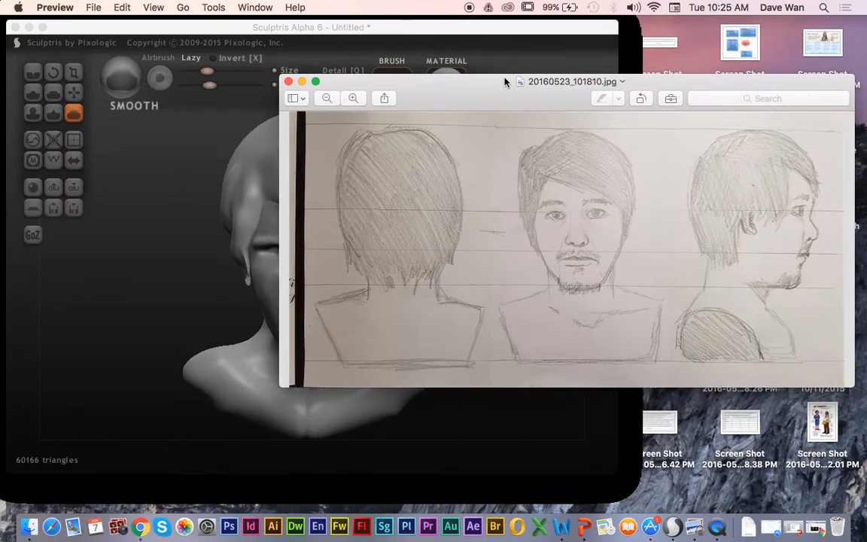
left_click(403, 29)
mouse_move(512, 193)
left_mouse_down()
mouse_move(478, 213)
mouse_move(542, 215)
left_mouse_up()
mouse_move(542, 214)
left_mouse_down()
mouse_move(455, 240)
mouse_move(480, 226)
left_mouse_up()
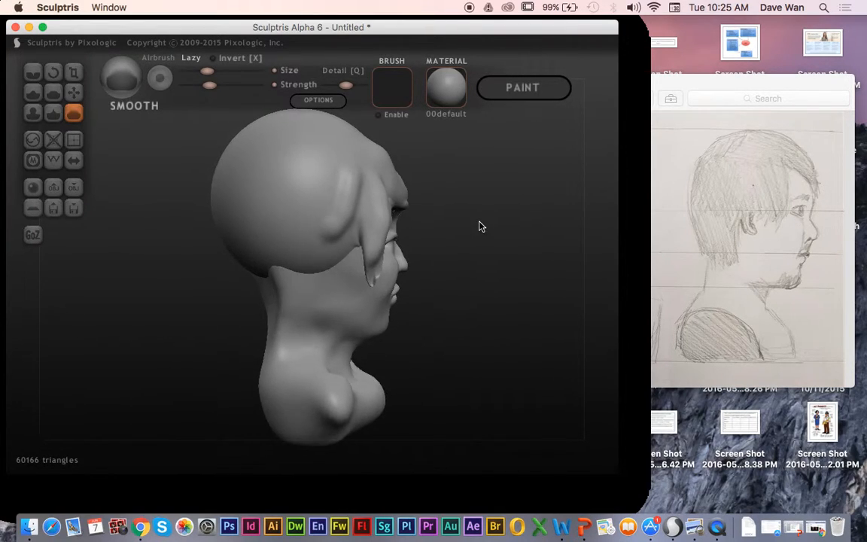
Build up small raised strands along the hair's lower edge behind the side lock with a smaller Draw brush.
left_click(73, 92)
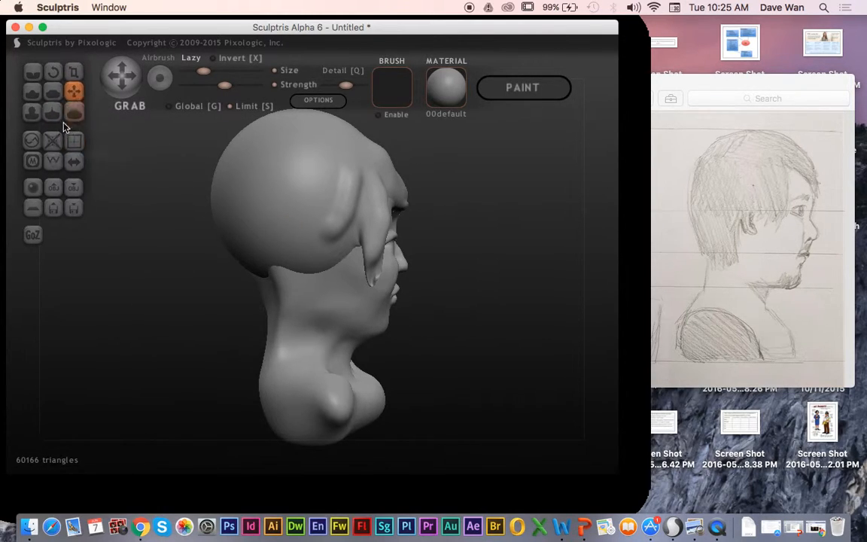
left_click(33, 92)
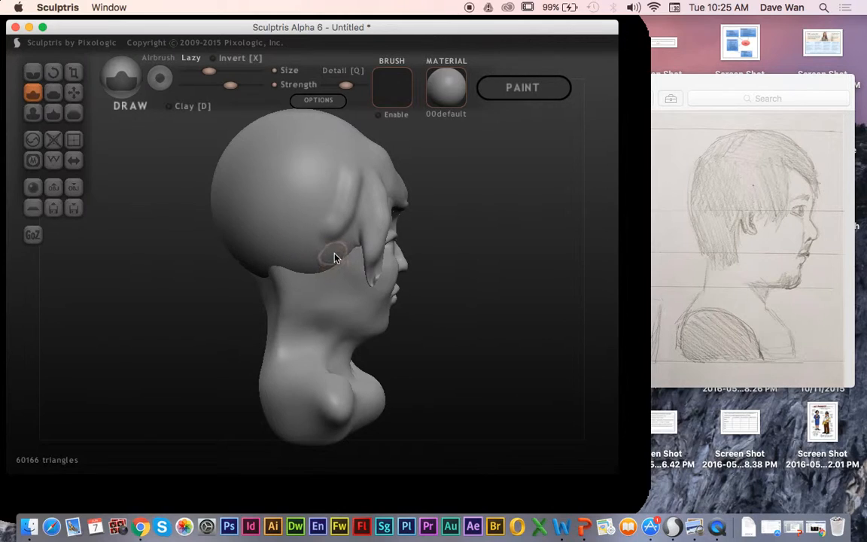
key("space")
left_click_drag(347, 205, 348, 212)
mouse_move(351, 250)
left_mouse_down()
mouse_move(335, 277)
mouse_move(337, 247)
mouse_move(322, 275)
mouse_move(315, 260)
mouse_move(321, 272)
mouse_move(346, 241)
mouse_move(359, 240)
mouse_move(349, 255)
mouse_move(304, 265)
mouse_move(301, 283)
mouse_move(292, 279)
mouse_move(291, 247)
left_mouse_up()
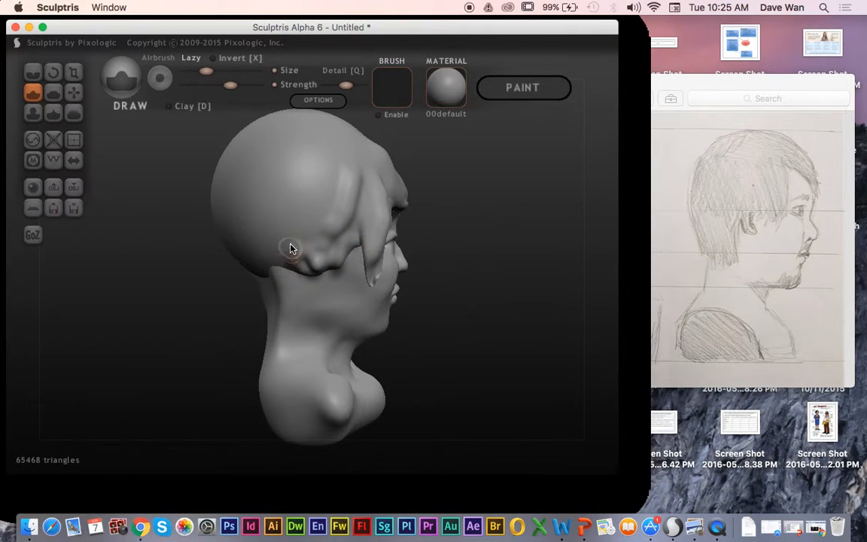
Pull the hair's lower edge behind the side lock into small pointed tips with Grab.
left_click(73, 93)
mouse_move(304, 277)
left_mouse_down()
mouse_move(305, 263)
mouse_move(329, 254)
mouse_move(326, 273)
left_mouse_up()
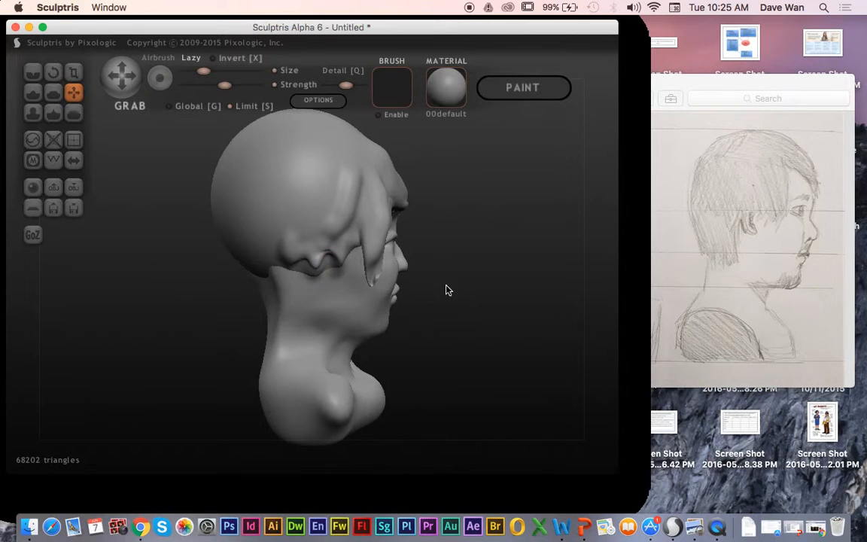
left_click_drag(442, 289, 470, 292)
mouse_move(308, 262)
left_mouse_down()
mouse_move(291, 268)
mouse_move(283, 289)
left_mouse_up()
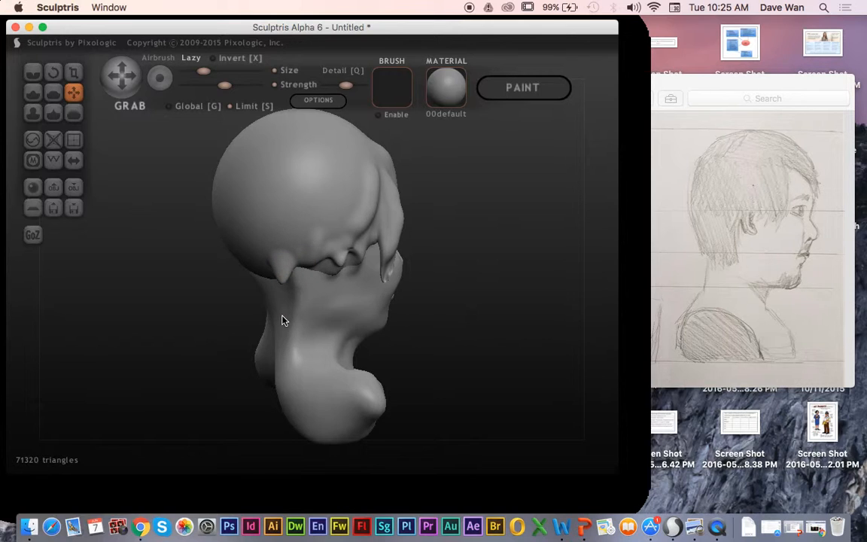
Enlarge the Grab brush and pull two broad pointed locks down over the back of the neck.
left_click_drag(192, 292, 269, 292)
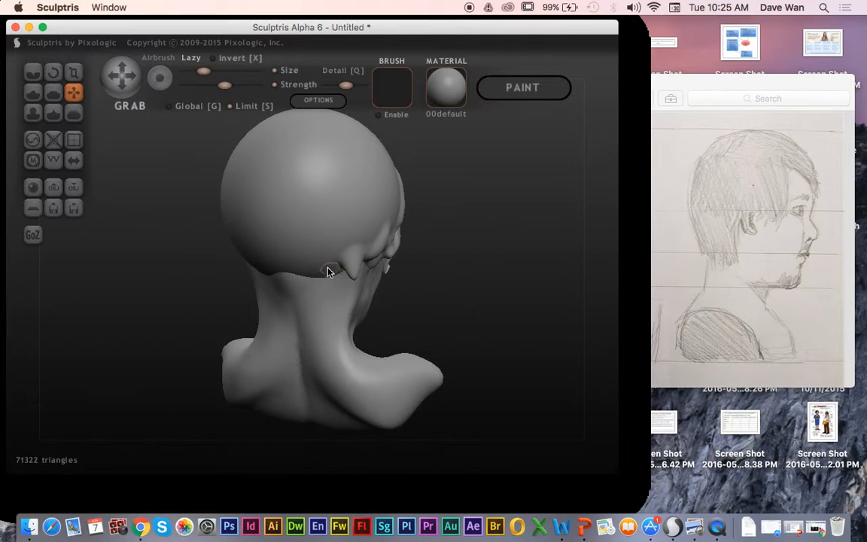
key("space")
left_click_drag(344, 228, 341, 212)
left_click_drag(328, 256, 310, 346)
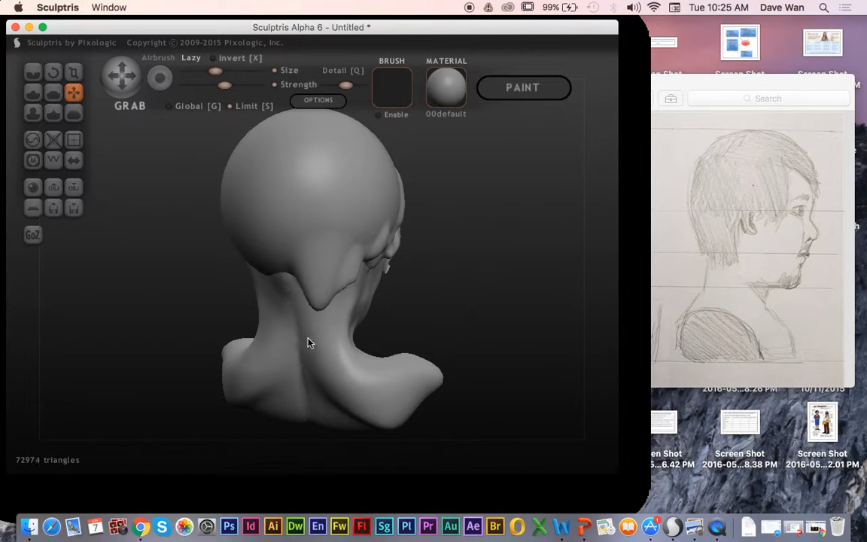
mouse_move(284, 277)
left_mouse_down()
mouse_move(279, 271)
mouse_move(274, 321)
mouse_move(289, 346)
left_mouse_up()
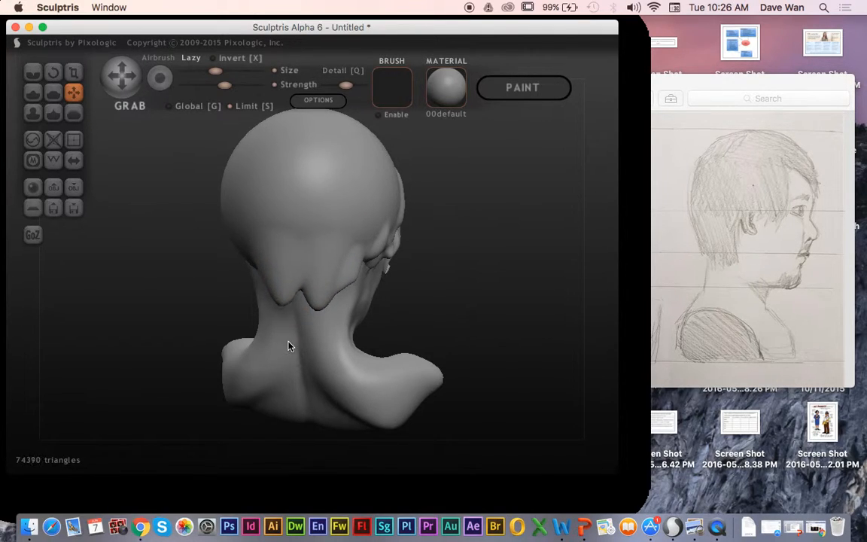
Pull the hair's lower edge down the neck on the opposite side of the head with Grab.
mouse_move(209, 327)
left_mouse_down()
mouse_move(384, 310)
mouse_move(380, 295)
mouse_move(362, 304)
mouse_move(358, 271)
mouse_move(344, 323)
mouse_move(321, 270)
mouse_move(300, 318)
left_mouse_up()
left_click_drag(228, 319, 323, 295)
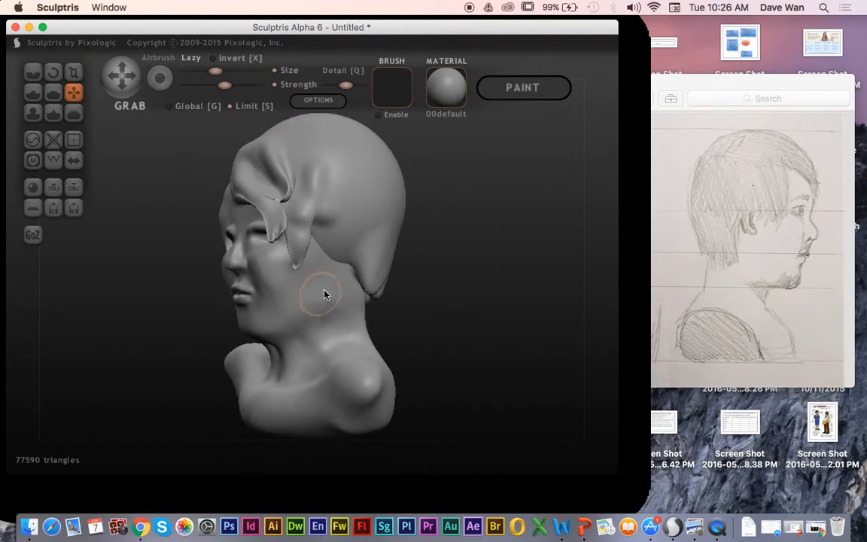
mouse_move(344, 261)
left_mouse_down()
mouse_move(346, 292)
mouse_move(331, 304)
left_mouse_up()
Shrink the Grab brush and adjust the tip of the long side lock beside the cheek.
left_click_drag(430, 325, 552, 337)
left_click_drag(159, 268, 211, 267)
key("space")
left_click_drag(279, 224, 279, 232)
left_click_drag(309, 270, 303, 275)
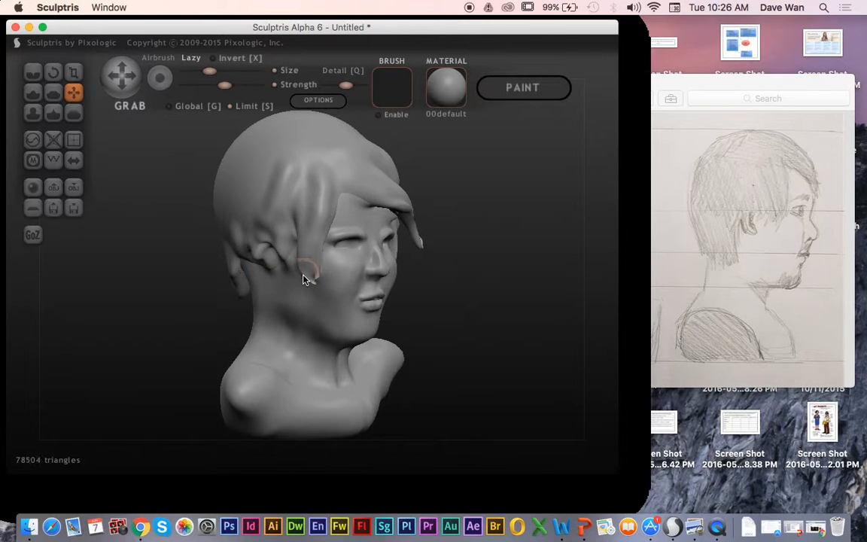
Check the front view against the reference sketch, then lower and reshape the crown of the hair with a larger Grab brush.
left_click_drag(199, 280, 105, 284)
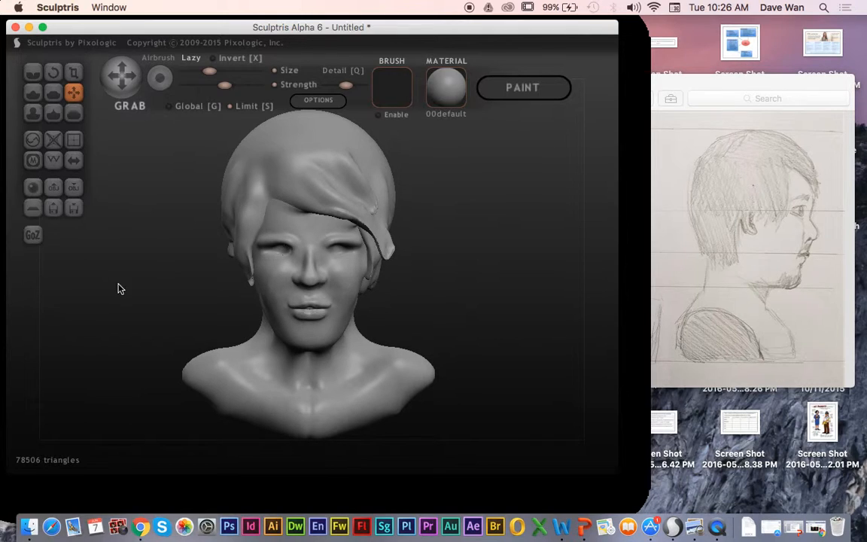
scroll(131, 287, "down", 3)
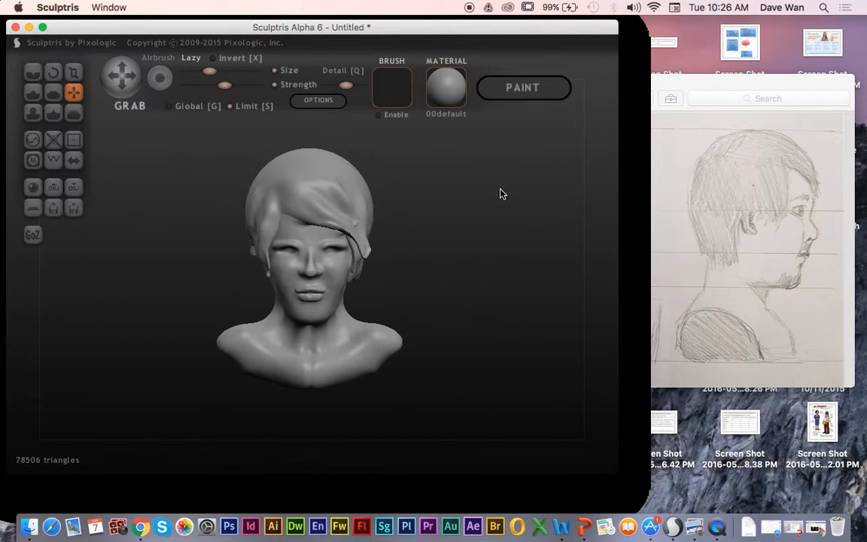
left_click(692, 94)
left_click(241, 152)
key("space")
left_click_drag(283, 102, 284, 86)
mouse_move(267, 179)
left_mouse_down()
mouse_move(272, 189)
mouse_move(275, 174)
mouse_move(309, 151)
mouse_move(315, 170)
mouse_move(348, 177)
left_mouse_up()
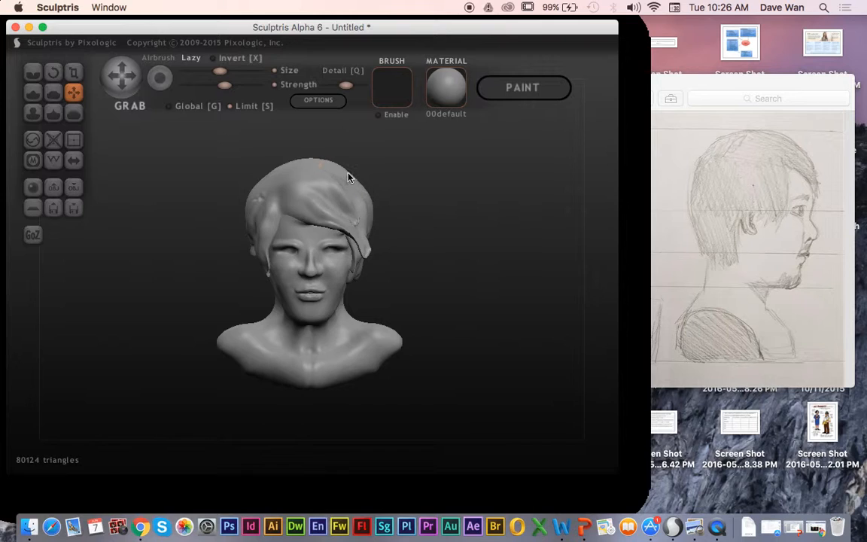
left_click_drag(286, 175, 278, 167)
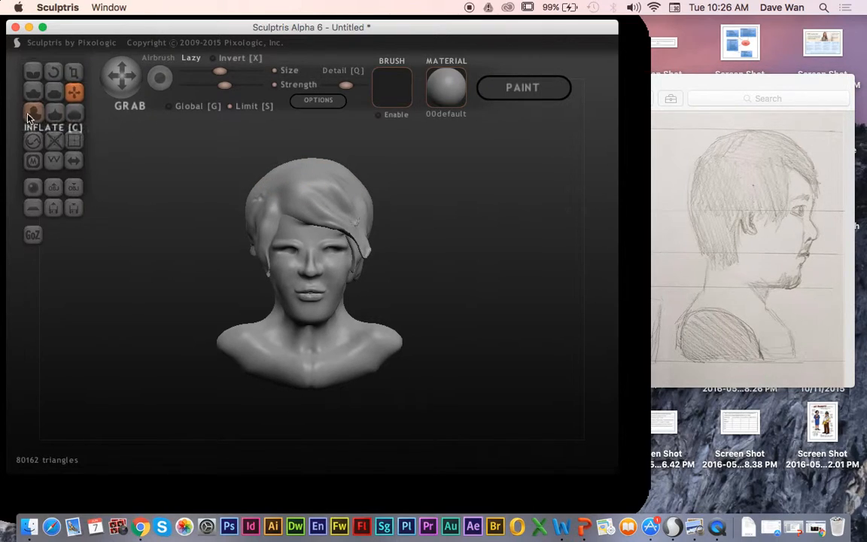
Apply Inflate to the upper side of the hair beside the crown, then rework the same spot with Invert enabled.
left_click(32, 112)
left_click(278, 174)
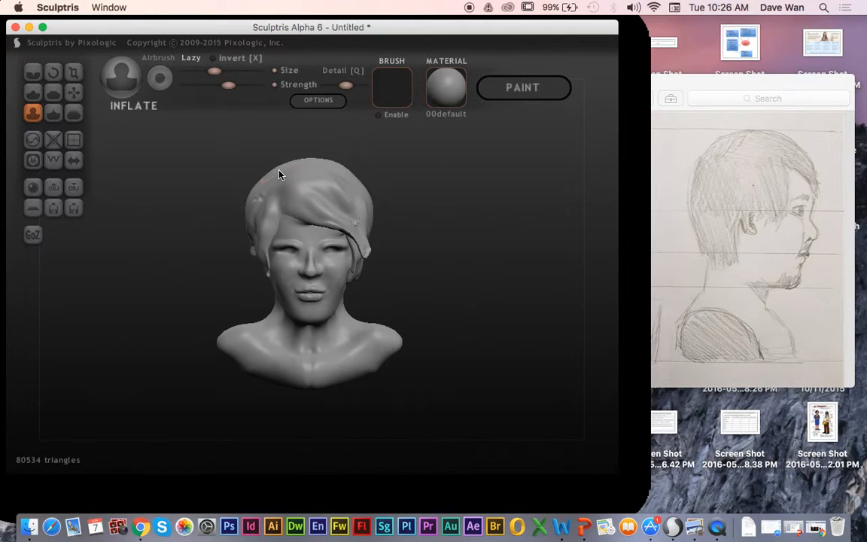
left_click(279, 175)
key("x")
left_click(279, 175)
left_click_drag(278, 175, 280, 171)
left_click(279, 171)
left_click(279, 171)
left_click(279, 171)
scroll(441, 220, "up", 5)
scroll(441, 220, "down", 4)
scroll(441, 222, "up", 2)
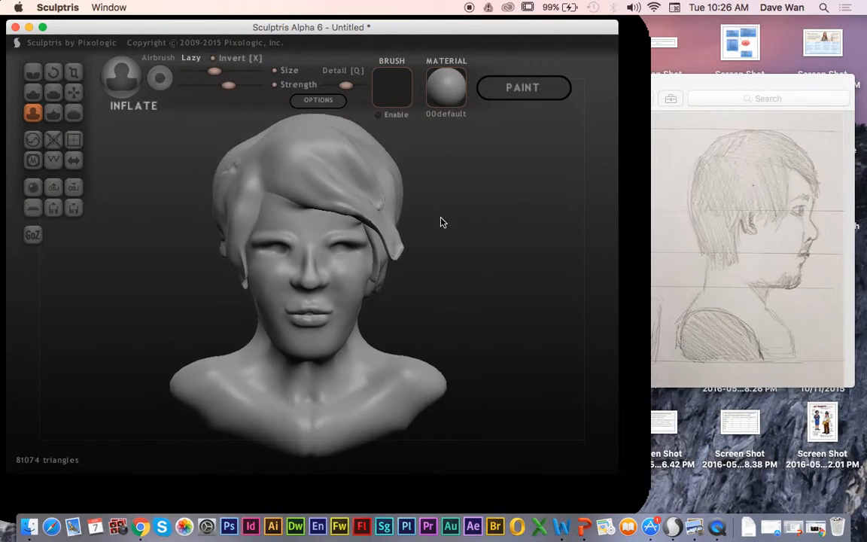
Move the Preview reference image so its front-view sketch shows beside the sculpt, and return to Sculptris.
left_click(663, 225)
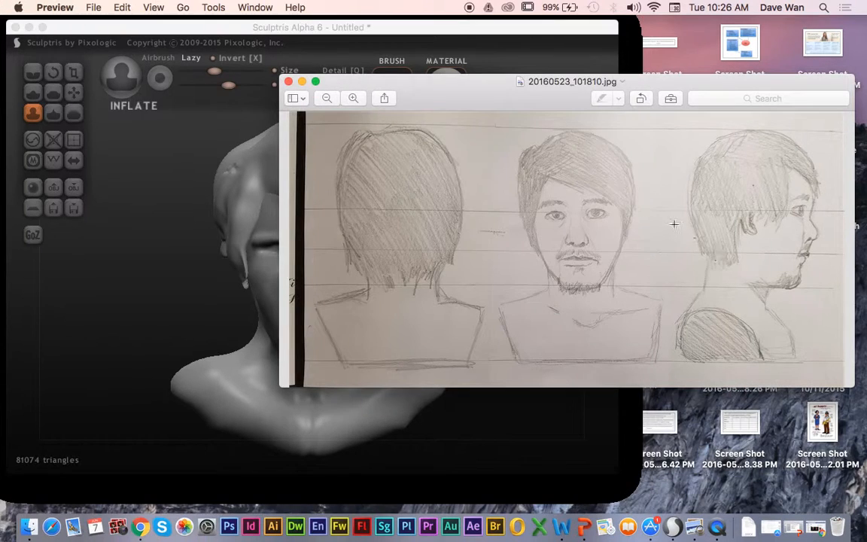
left_click_drag(465, 91, 622, 91)
left_click(490, 40)
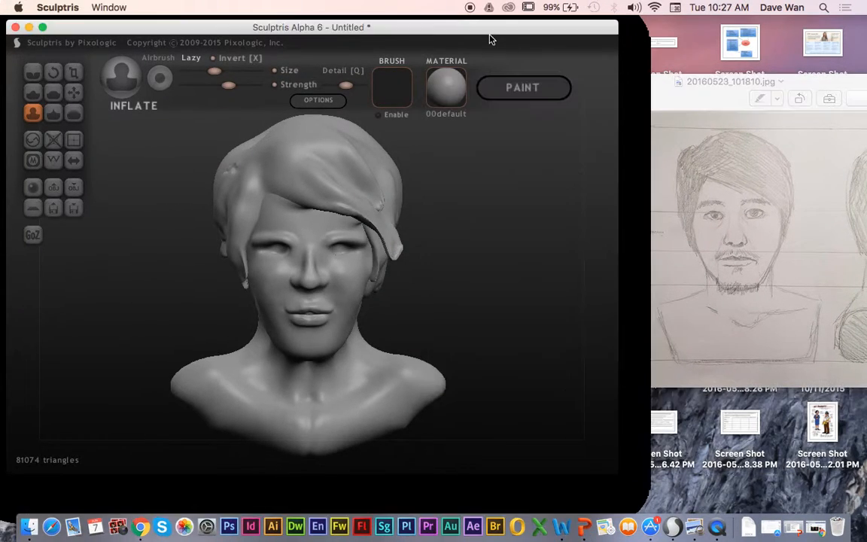